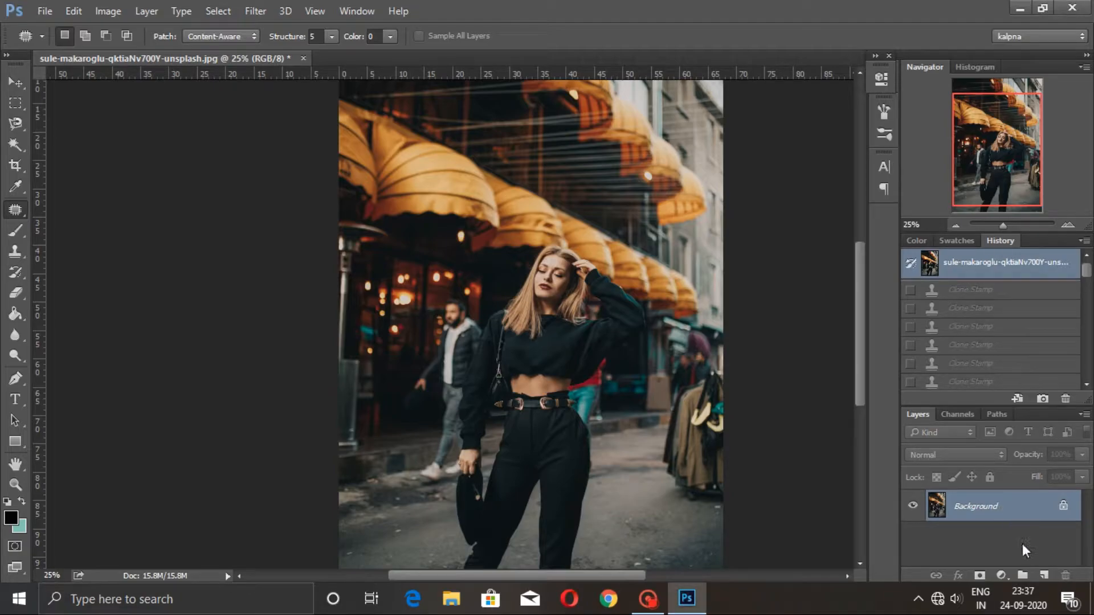
Duplicate the Background layer and hide the original Background layer
left_click_drag(1043, 574, 1044, 575)
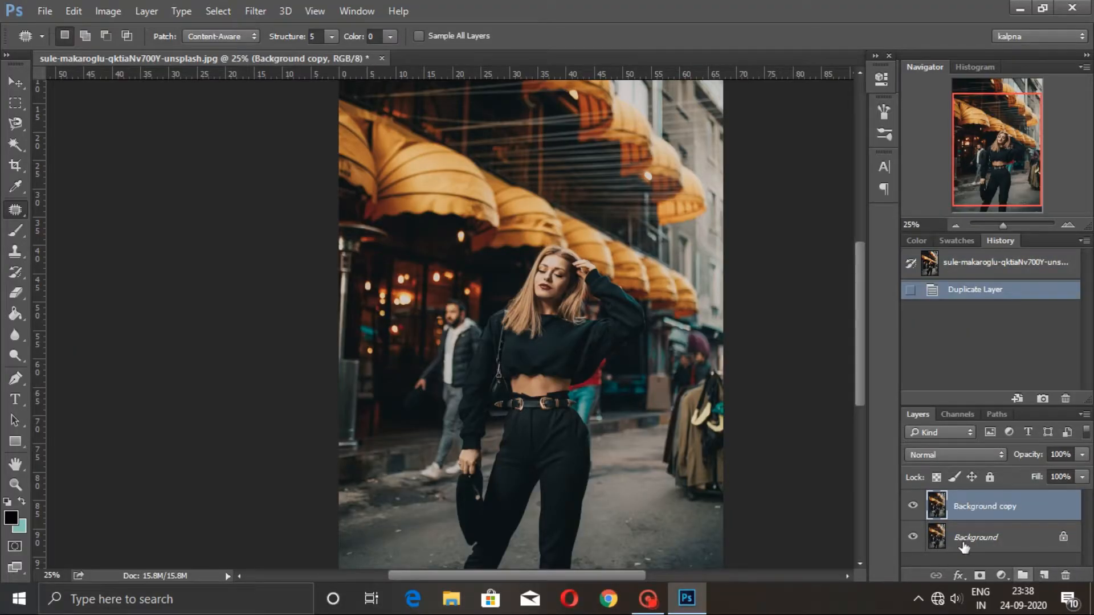
left_click_drag(932, 531, 1045, 584)
left_click(913, 537)
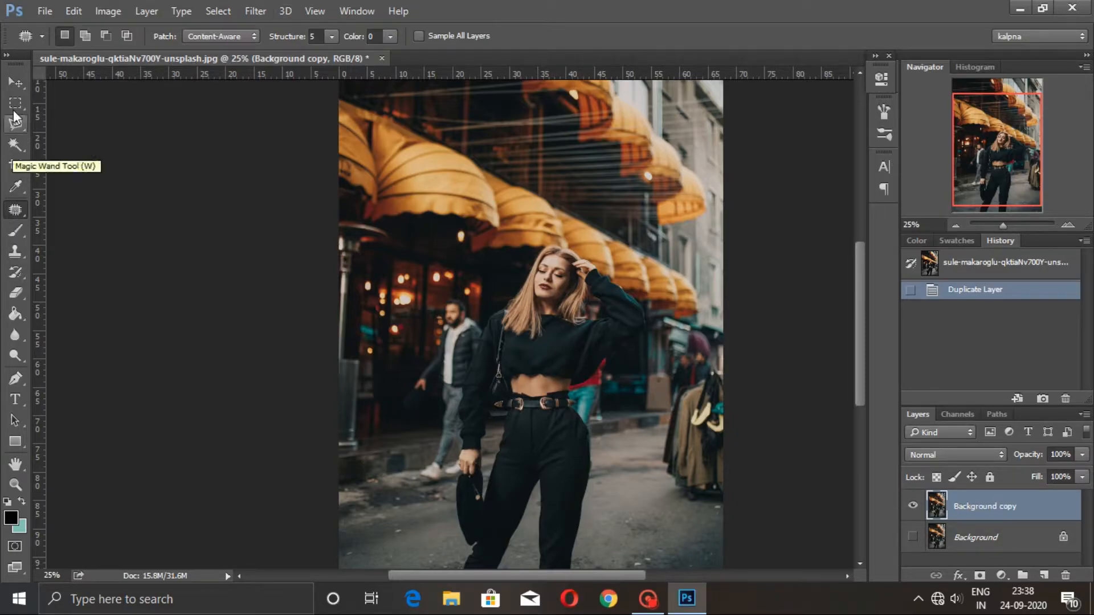
Outline the walking man's head, torso and outstretched arm with the Patch Tool
left_click(15, 211)
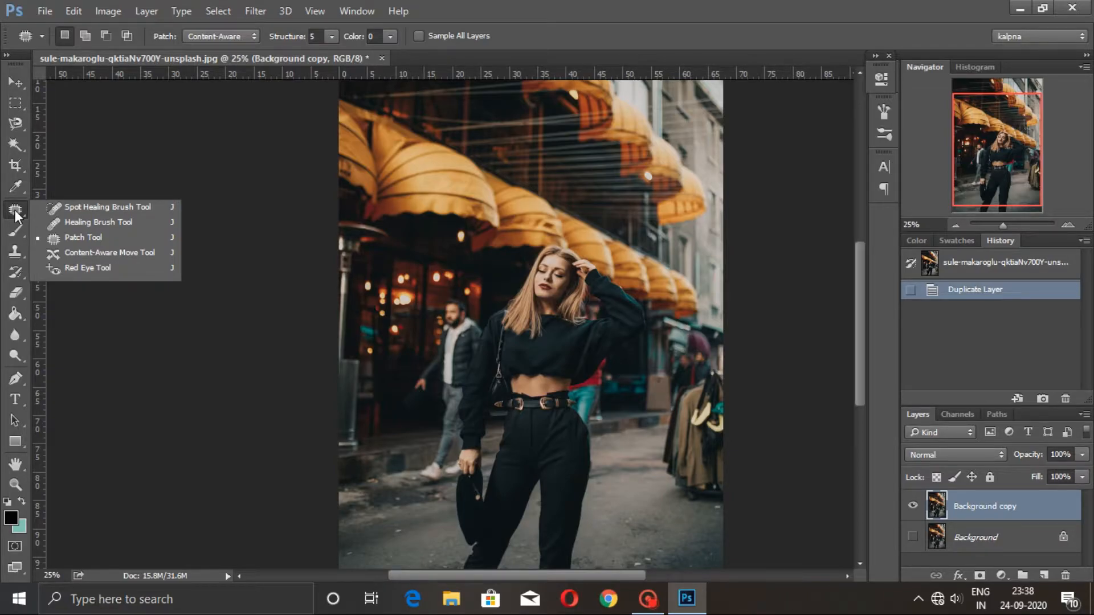
left_click(66, 237)
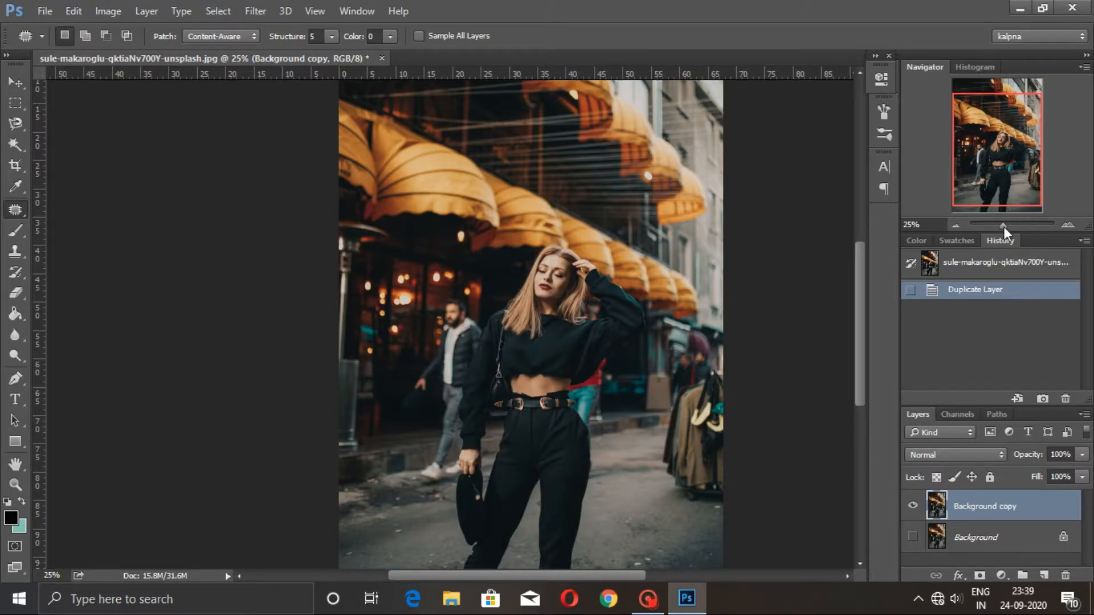
left_click_drag(1003, 231, 1011, 225)
mouse_move(450, 335)
left_mouse_down()
mouse_move(438, 267)
mouse_move(468, 254)
mouse_move(555, 363)
mouse_move(492, 544)
mouse_move(464, 570)
mouse_move(423, 559)
mouse_move(411, 482)
mouse_move(392, 496)
mouse_move(372, 552)
mouse_move(333, 559)
mouse_move(343, 522)
mouse_move(388, 467)
mouse_move(417, 401)
mouse_move(448, 334)
left_mouse_up()
scroll(460, 384, "down", 5)
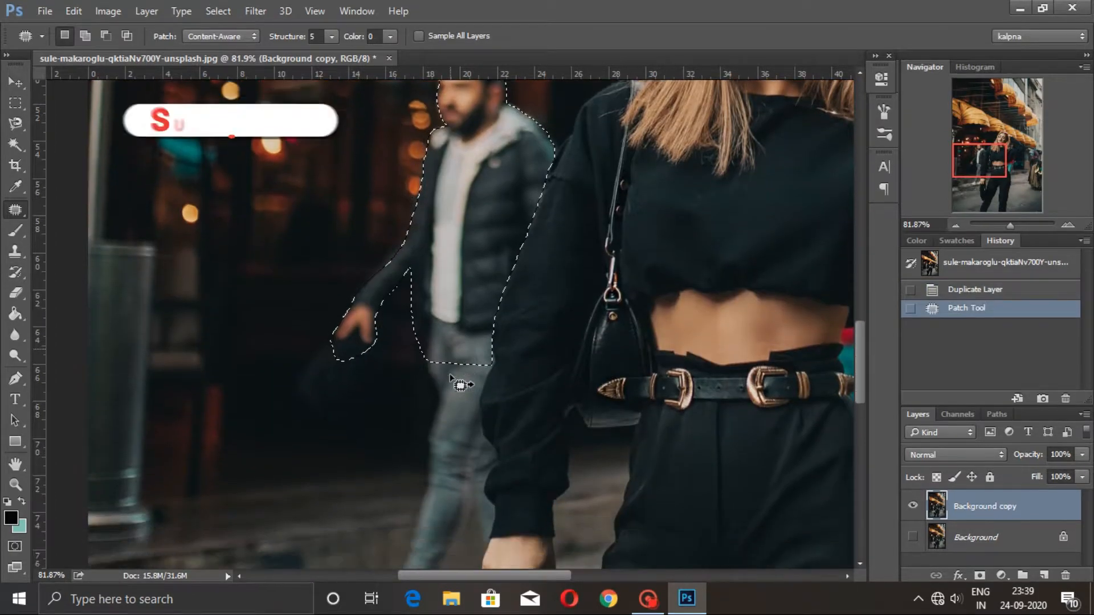
Add the man's hips, front leg and front shoe to the patch selection
scroll(459, 384, "down", 1)
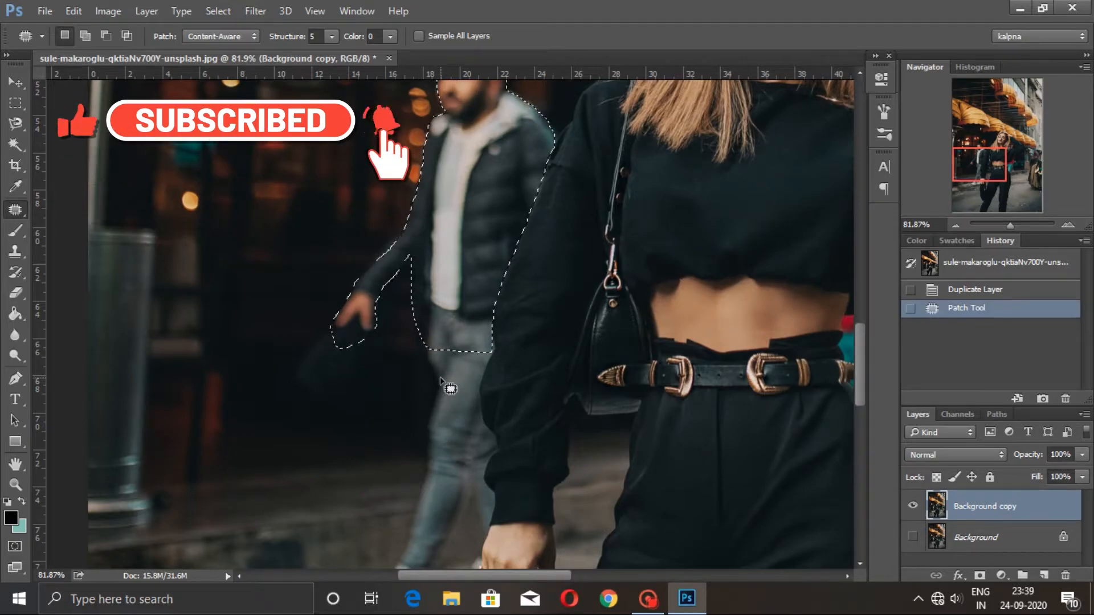
key("shift")
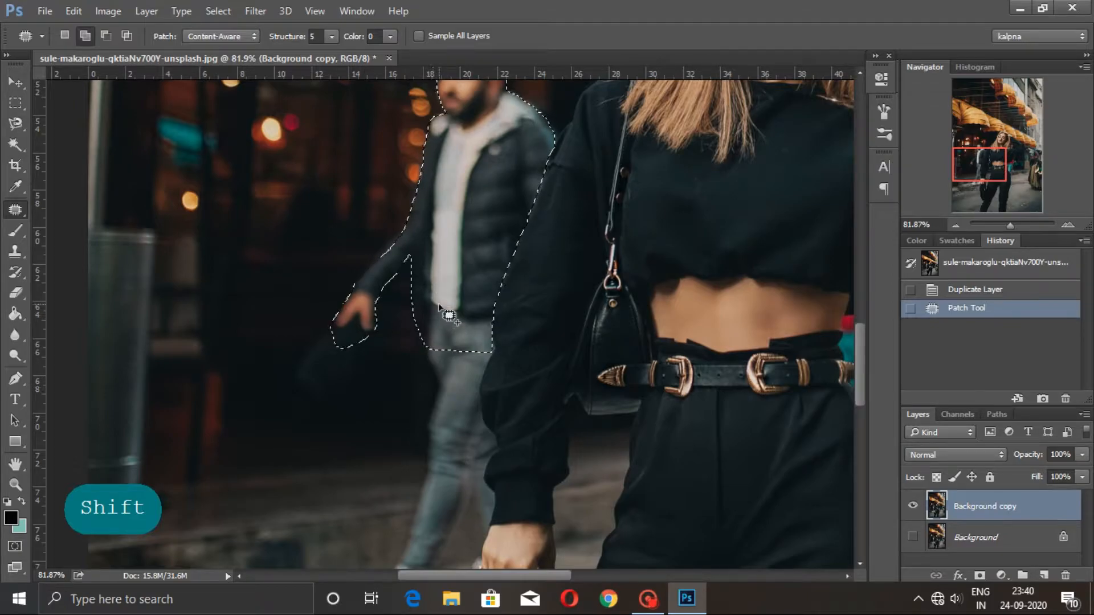
mouse_move(429, 349)
left_mouse_down()
mouse_move(440, 397)
mouse_move(415, 548)
mouse_move(437, 551)
mouse_move(468, 468)
mouse_move(486, 538)
mouse_move(496, 499)
mouse_move(484, 464)
mouse_move(500, 442)
mouse_move(479, 395)
mouse_move(492, 335)
left_mouse_up()
key("shift")
scroll(485, 399, "down", 3)
left_click_drag(429, 362, 407, 431)
mouse_move(364, 475)
left_mouse_down()
mouse_move(416, 515)
mouse_move(462, 388)
left_mouse_up()
Extend the patch selection over the man's rear leg and rear shoe beside the woman's hand
key("shift")
mouse_move(483, 447)
left_mouse_down()
mouse_move(437, 479)
mouse_move(464, 489)
mouse_move(483, 484)
mouse_move(481, 450)
left_mouse_up()
key("shift")
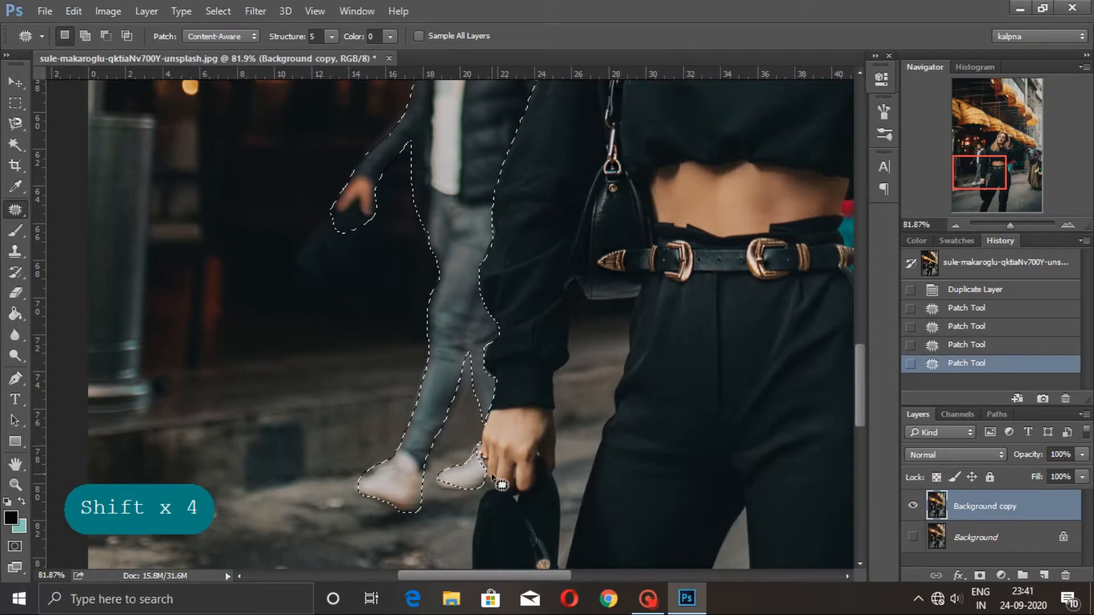
left_click_drag(453, 491, 475, 489)
key("shift")
Refine the patch selection around the man's rear shoe where it meets the woman's fingers
left_click_drag(1011, 225, 1018, 228)
left_click_drag(978, 170, 981, 181)
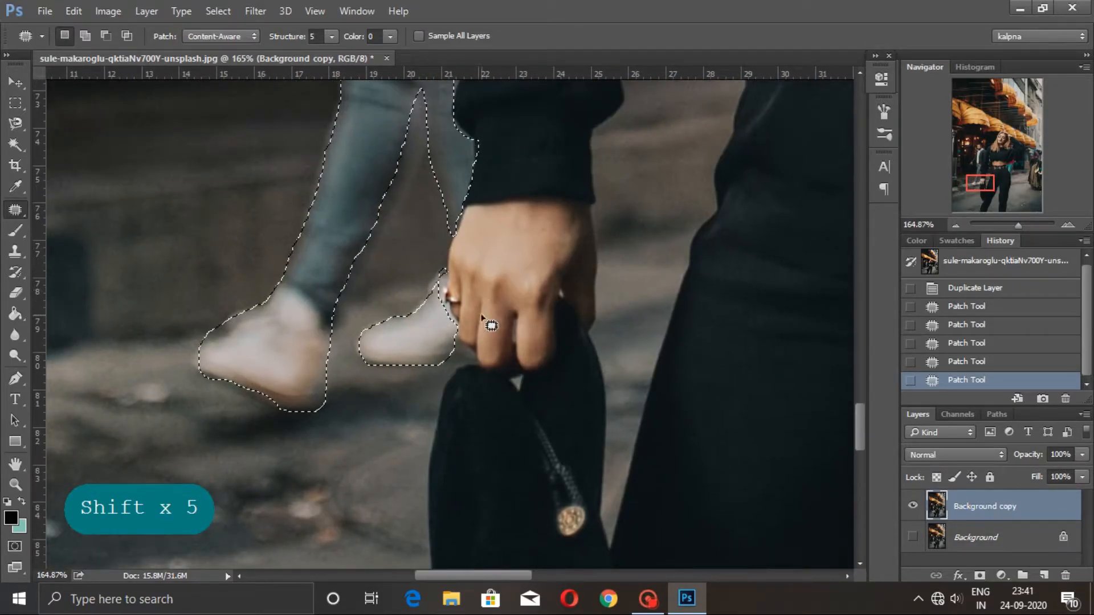
key("shift")
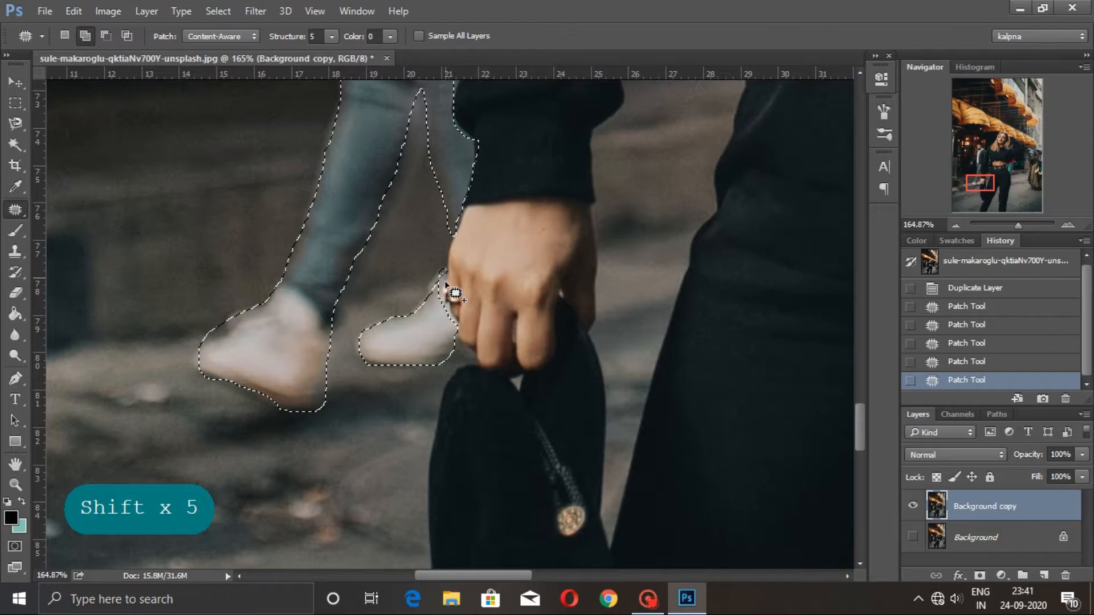
mouse_move(445, 284)
left_mouse_down()
mouse_move(454, 321)
mouse_move(429, 363)
left_mouse_up()
mouse_move(448, 315)
left_mouse_down()
mouse_move(449, 334)
mouse_move(442, 265)
mouse_move(436, 296)
mouse_move(431, 281)
left_mouse_up()
key("shift")
Replace the selected man with the dark storefront area beside him using a content-aware patch, and deselect
left_click(956, 225)
left_click(956, 225)
left_click_drag(978, 161, 977, 164)
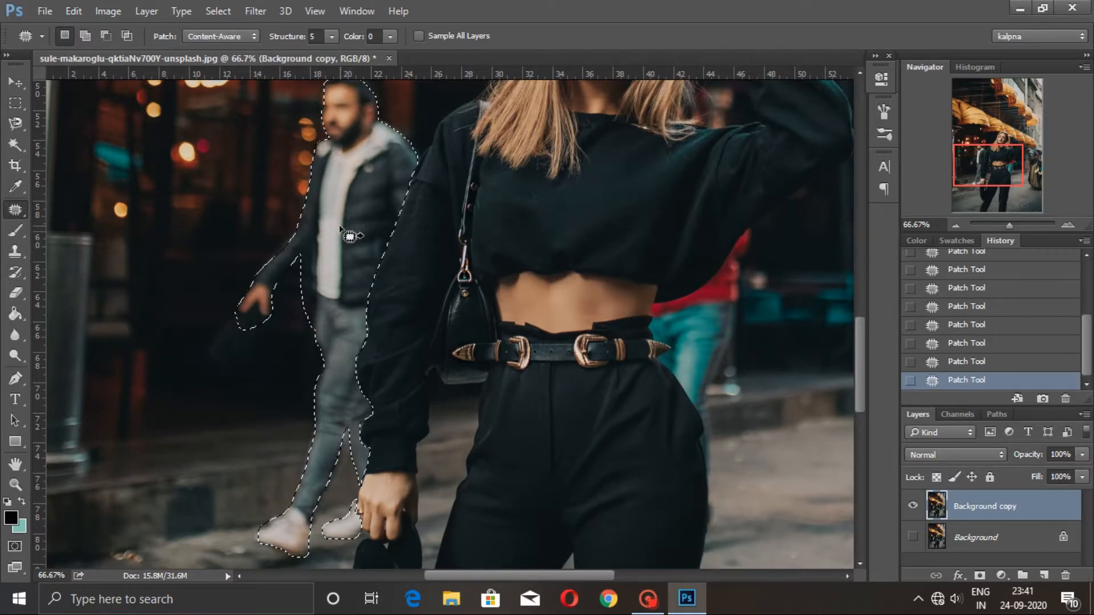
left_click_drag(341, 224, 248, 227)
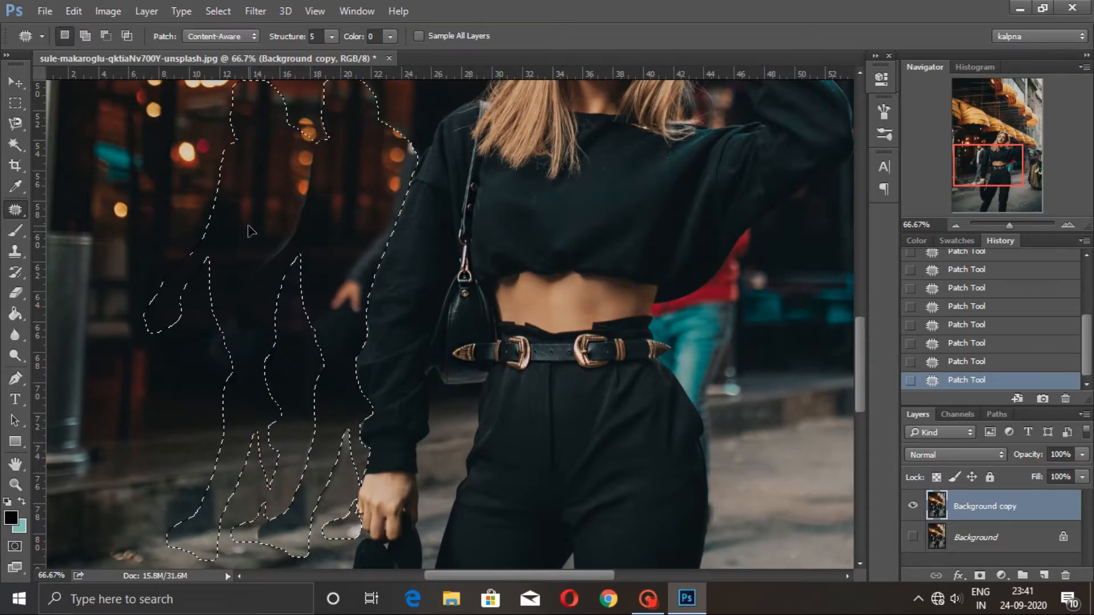
left_click_drag(249, 231, 195, 242)
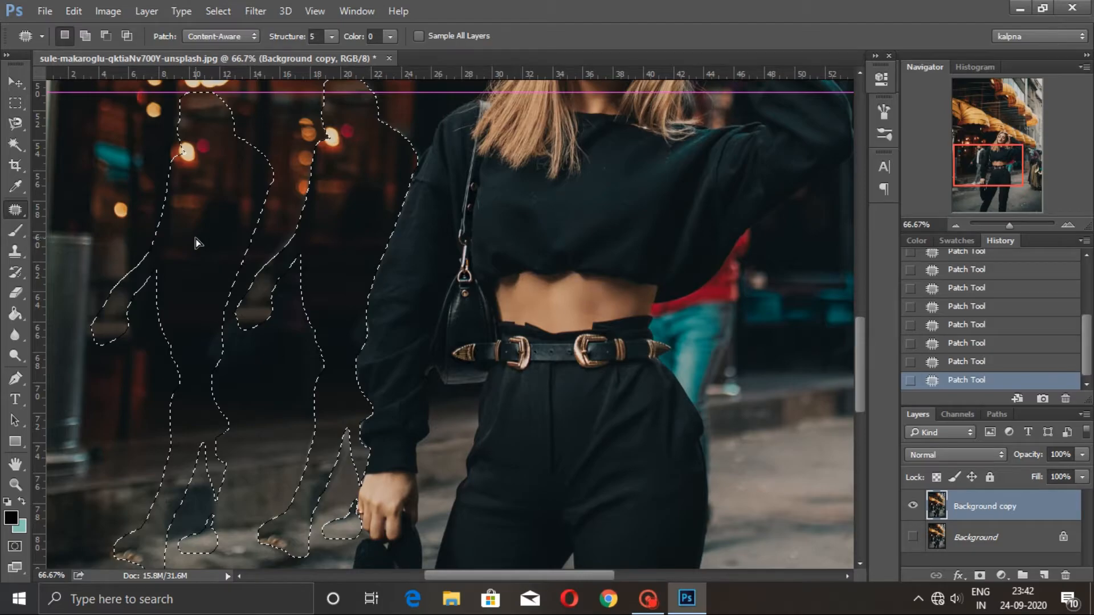
left_click_drag(196, 239, 203, 242)
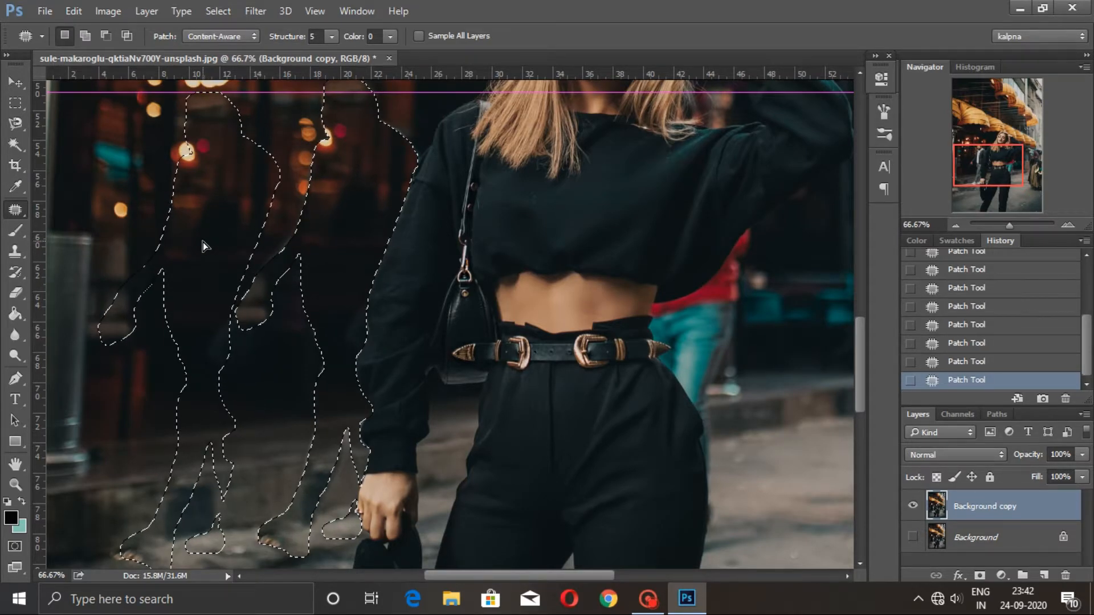
mouse_move(202, 241)
left_mouse_down()
mouse_move(193, 240)
mouse_move(219, 243)
left_mouse_up()
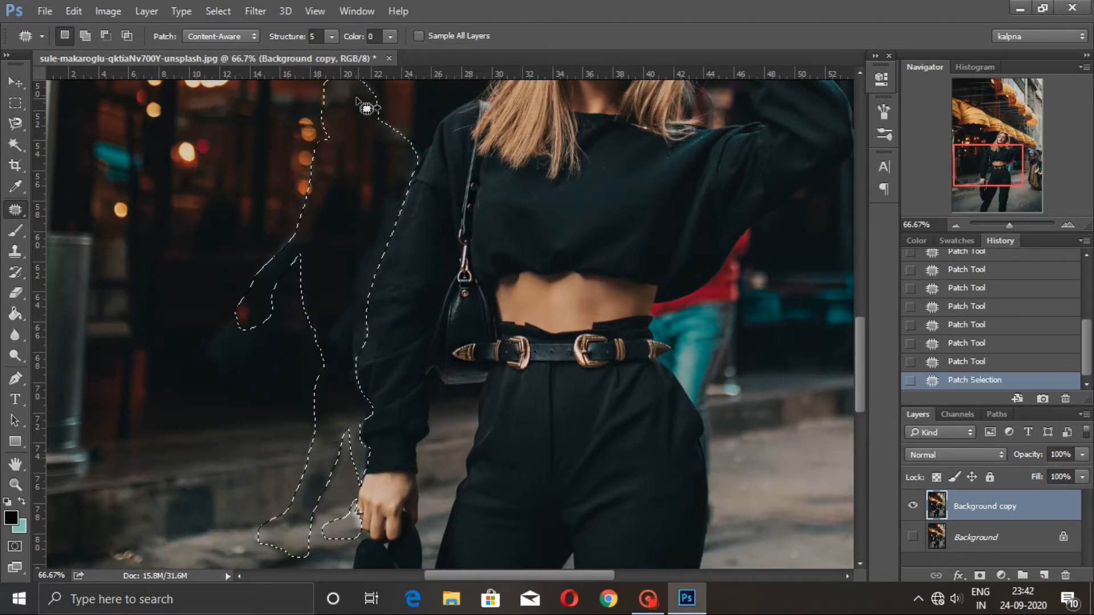
scroll(364, 239, "up", 3)
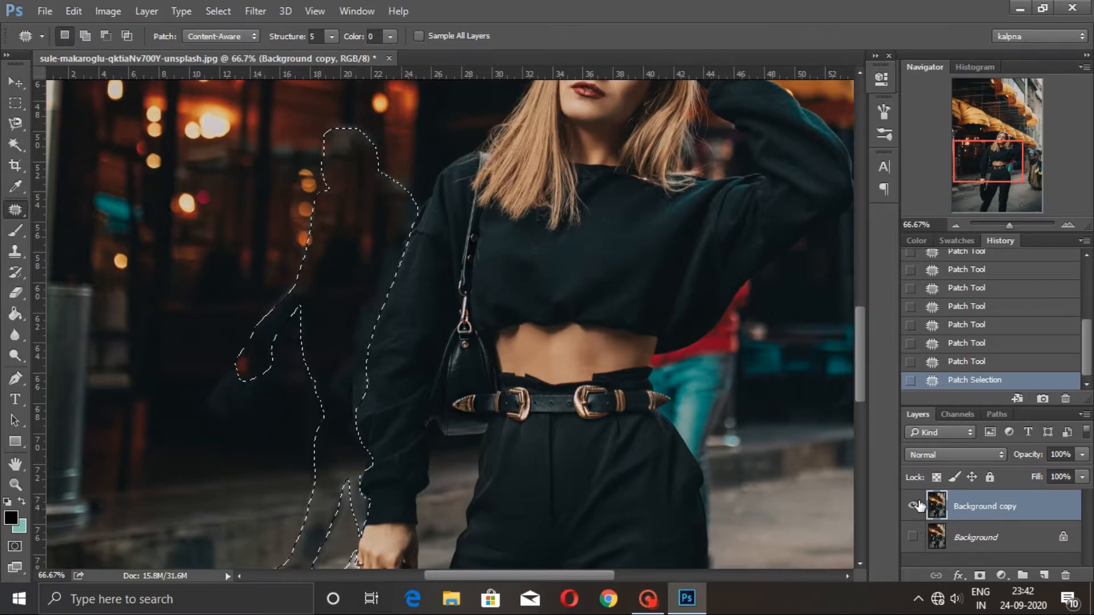
key("ctrl+d")
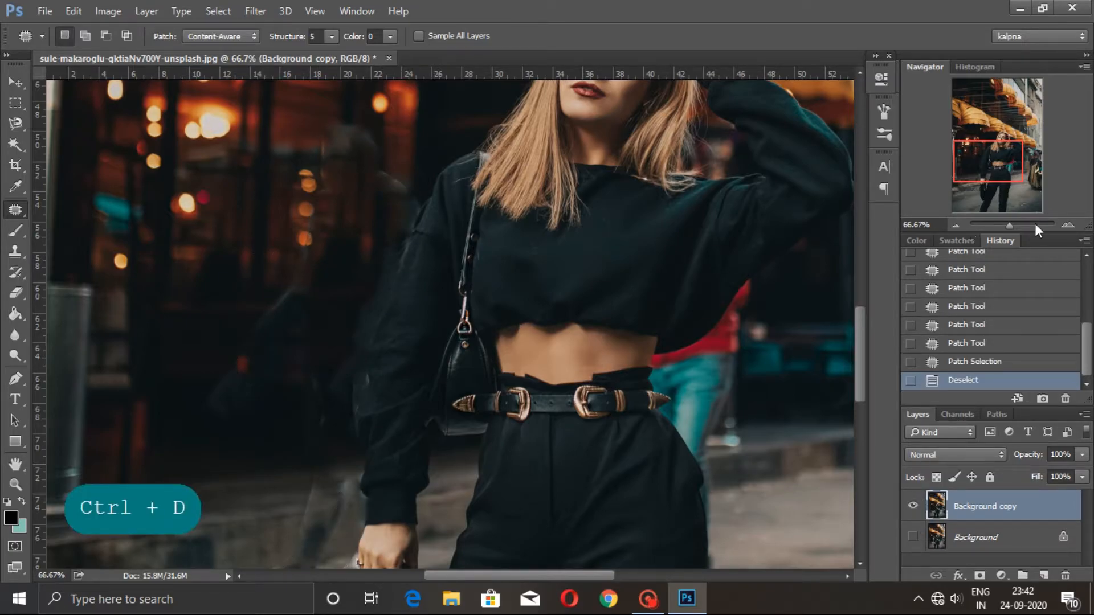
Use the Clone Stamp with brush size 50 to cover the ghost outline along the front of the man's face
left_click_drag(1011, 224, 1014, 224)
left_click_drag(986, 163, 974, 152)
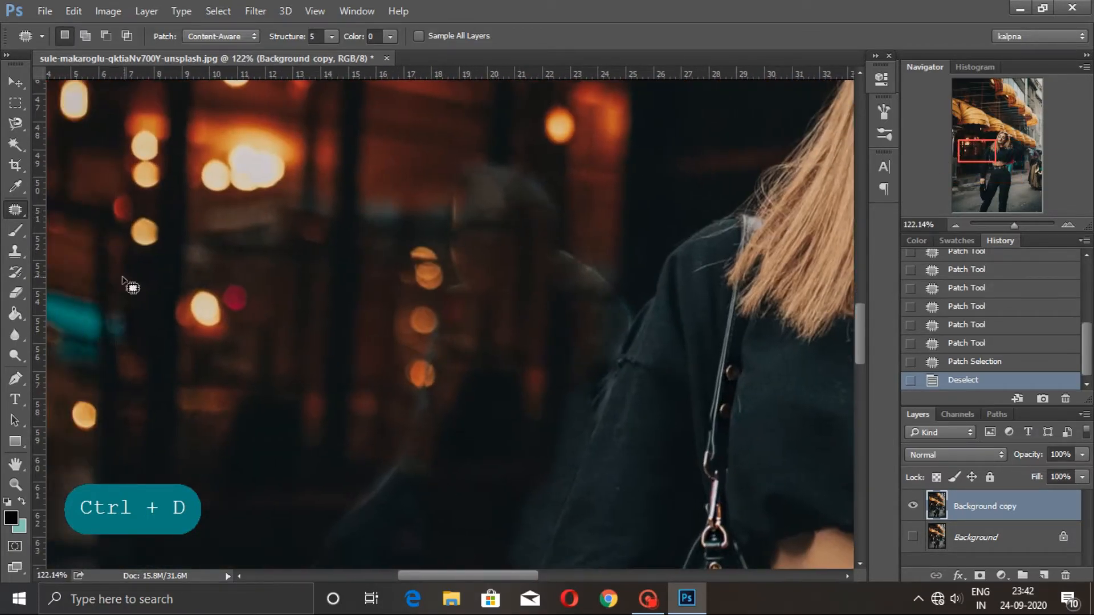
left_click(18, 275)
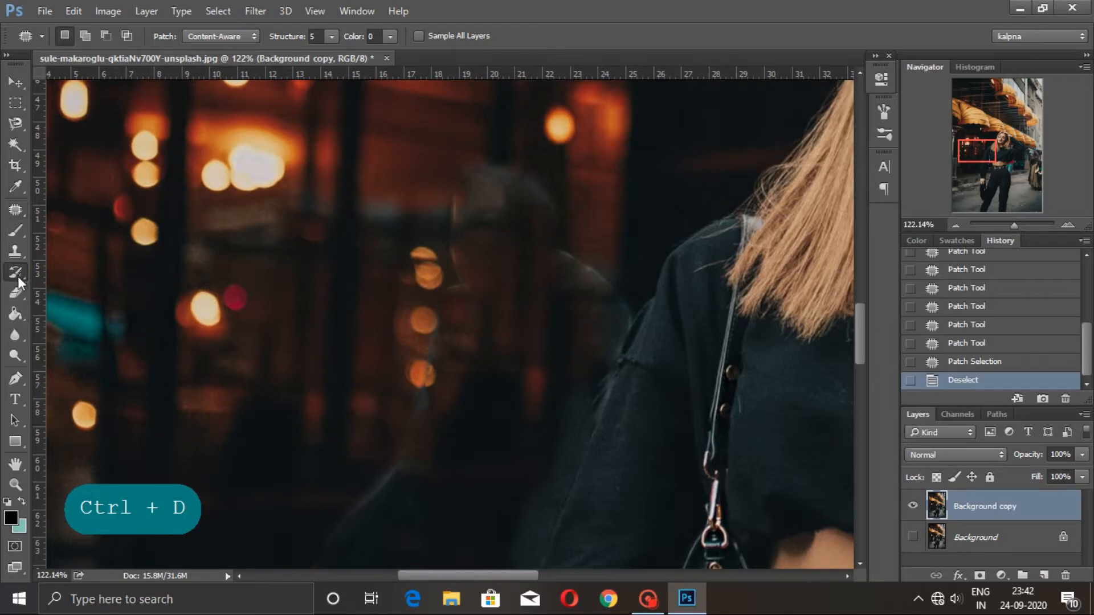
left_click(17, 256)
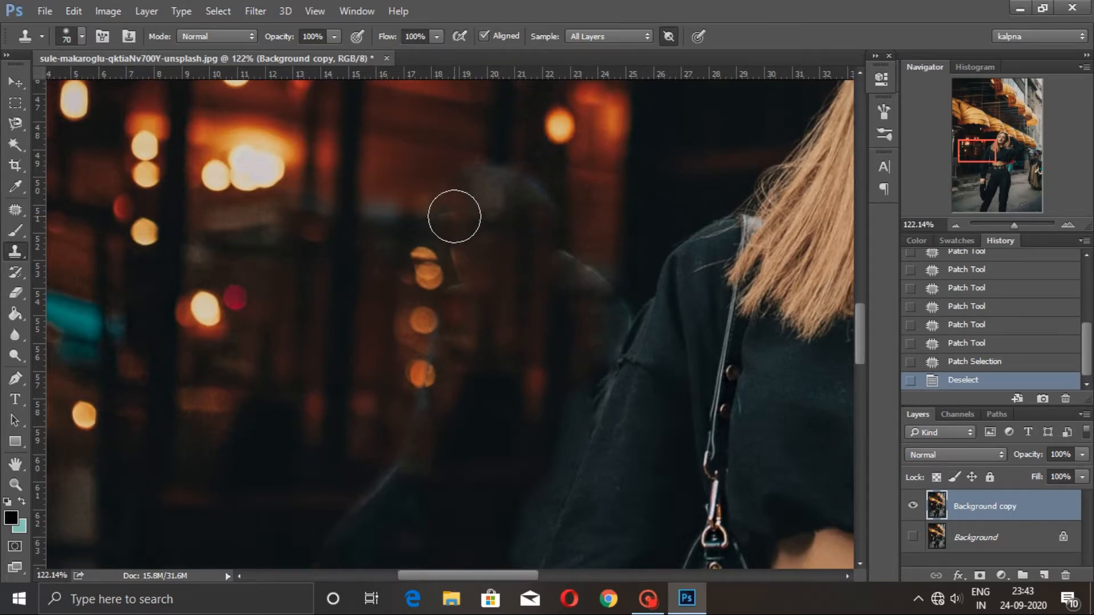
key("bracketleft")
key("bracketleft")
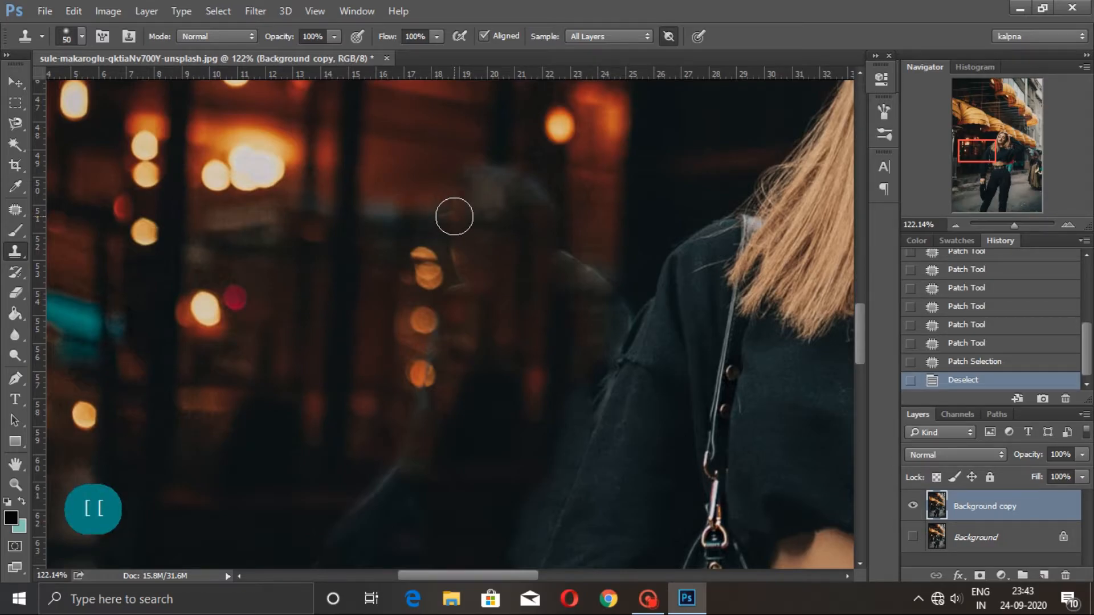
key("bracketright")
key("bracketleft")
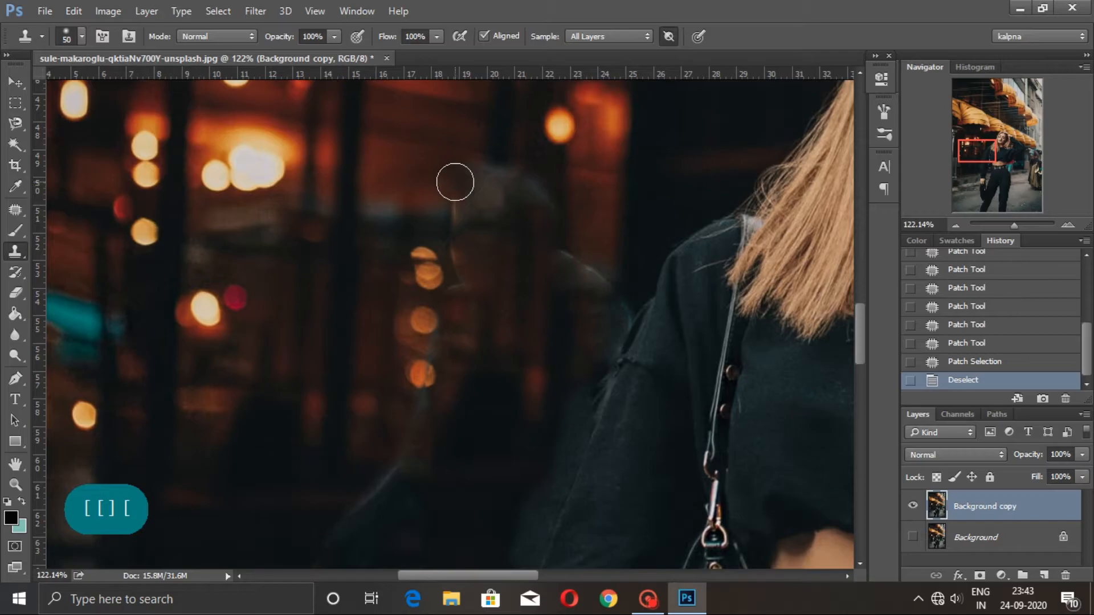
left_click(426, 189, "alt")
left_click(452, 227)
mouse_move(416, 297)
left_mouse_down()
mouse_move(408, 283)
mouse_move(420, 285)
mouse_move(430, 264)
mouse_move(432, 293)
left_mouse_up()
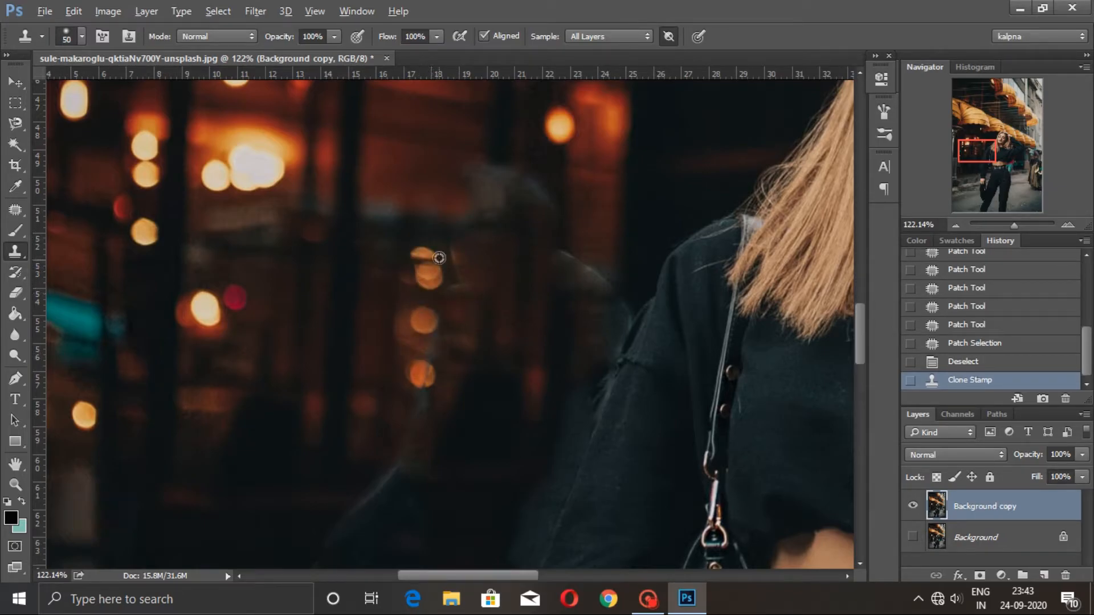
Clone clean dark red background over the leftover chin outline beside the upper pair of blurred lights
left_click(423, 179, "alt")
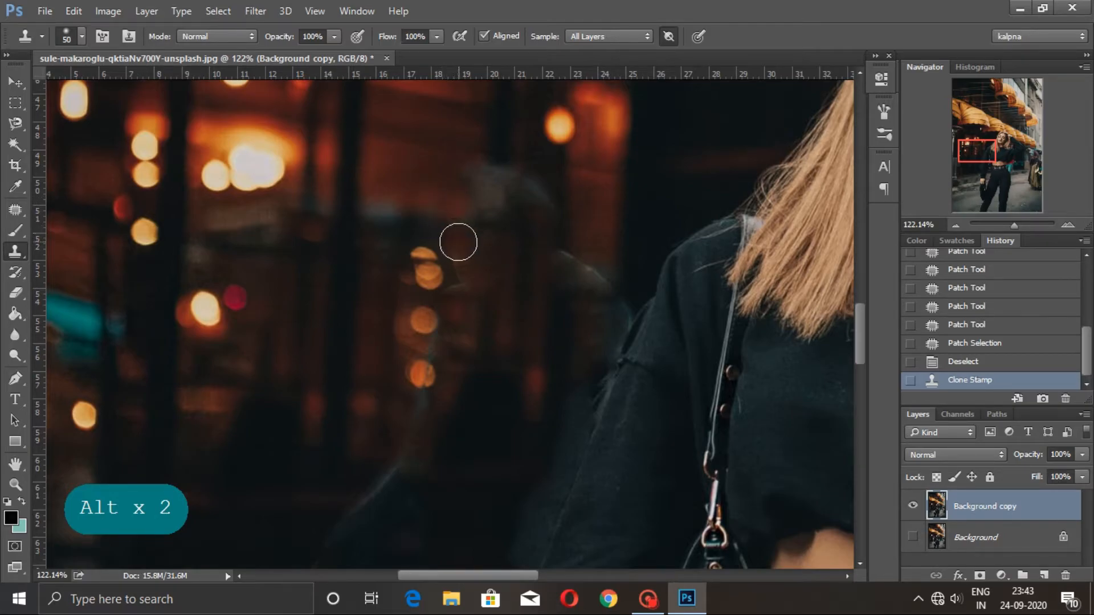
left_click(460, 254)
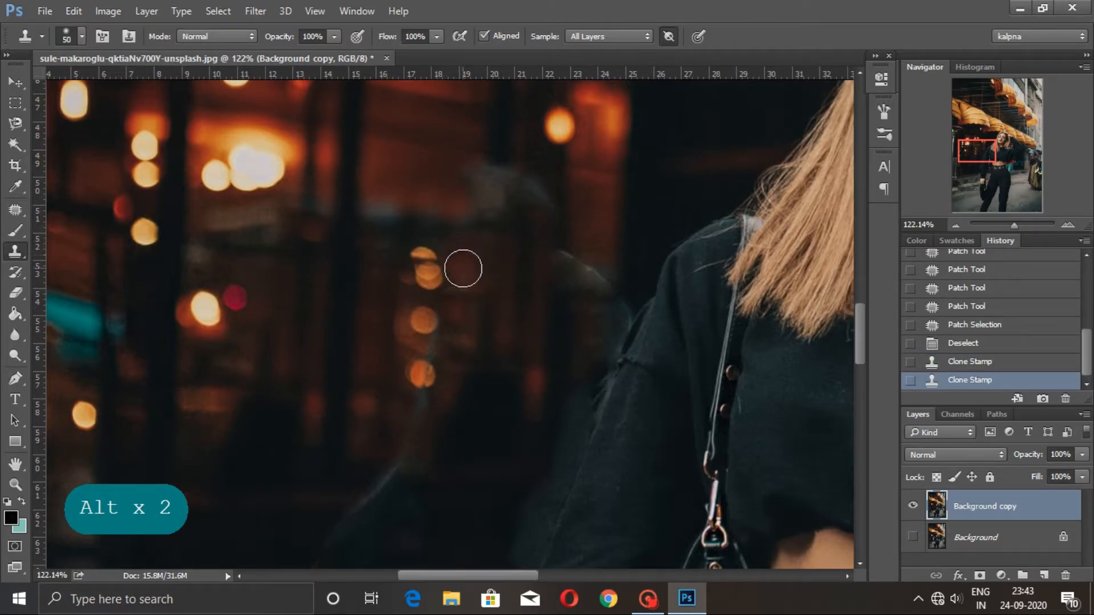
left_click(469, 270)
left_click(456, 277)
Clone background over the faint vertical edge running along and below the column of small orange lights
left_click(460, 191, "alt")
left_click(435, 353)
left_click(427, 451)
left_click(367, 399, "alt")
left_click(421, 400)
left_click(425, 321, "alt")
left_click(426, 375)
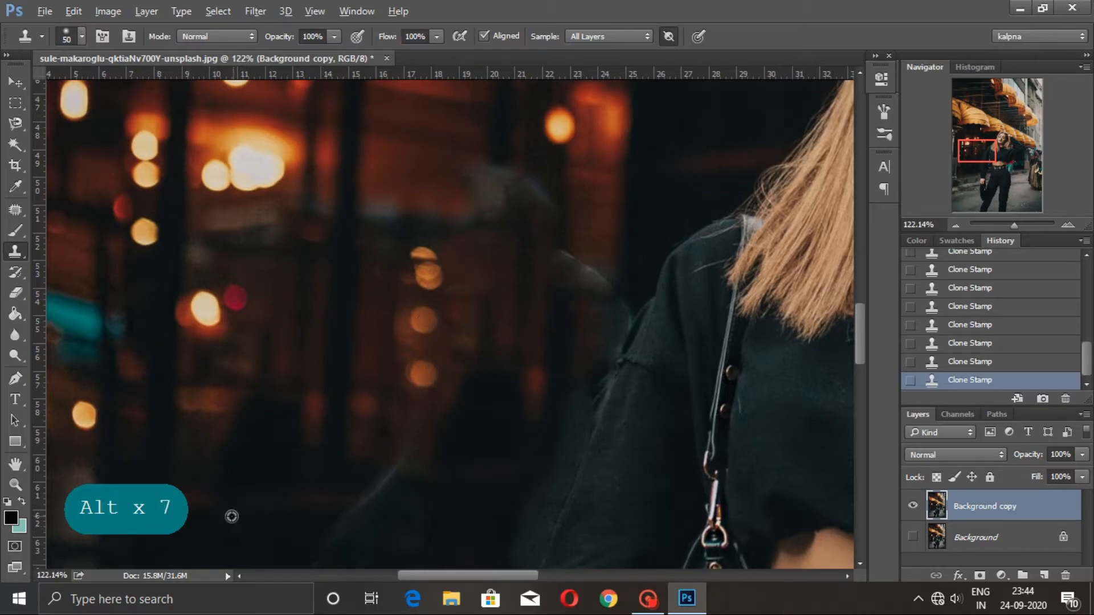
Clone dark background over the faint trace of the man's arm below the small orange lights
left_click(247, 508, "alt")
left_click(386, 506)
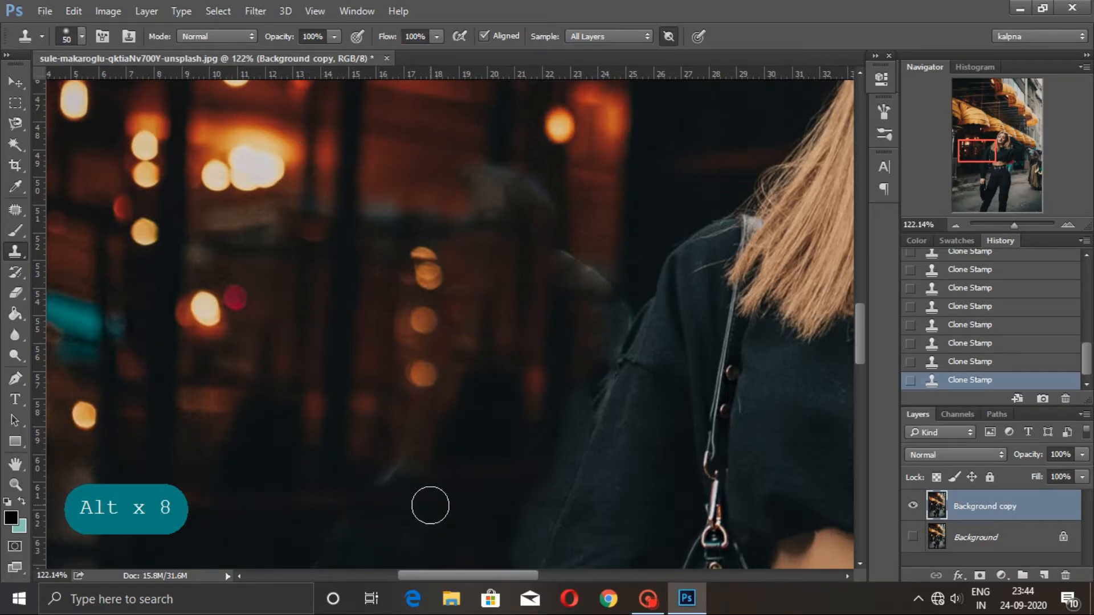
left_click(255, 498, "alt")
left_click(399, 495)
left_click(311, 483, "alt")
left_click(400, 484)
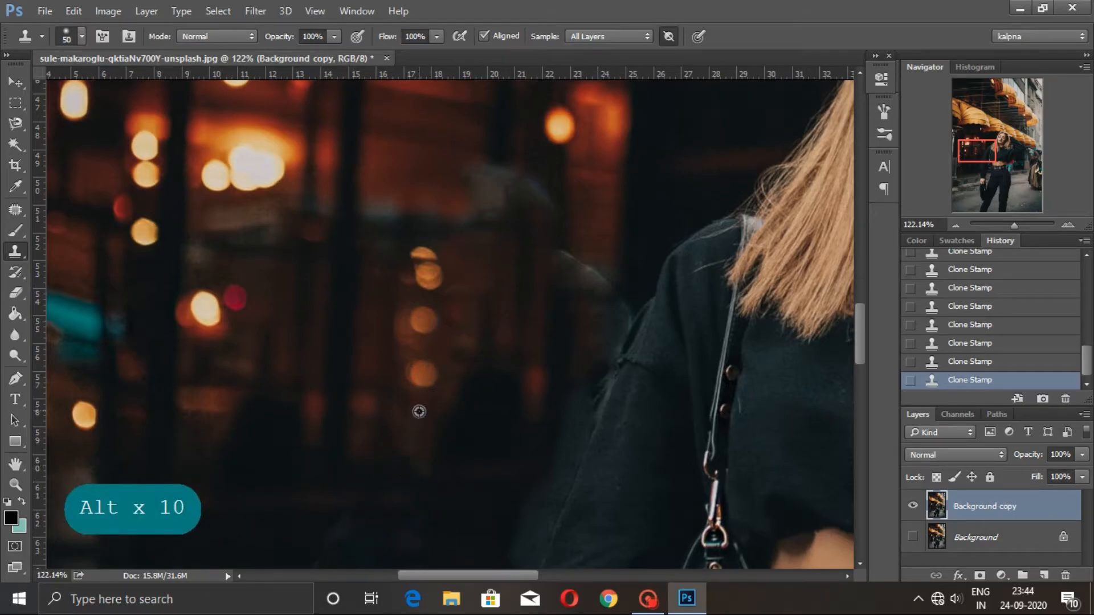
Clone background over the grey residue of the man's head and hair
scroll(390, 513, "up", 3)
left_click(398, 248, "alt")
left_click(476, 274)
left_click(496, 310, "alt")
left_click(497, 263)
left_click_drag(497, 263, 496, 314)
Clone the dark window post over the ghost edge at the back of the man's head with brush size 60
left_click(342, 145, "alt")
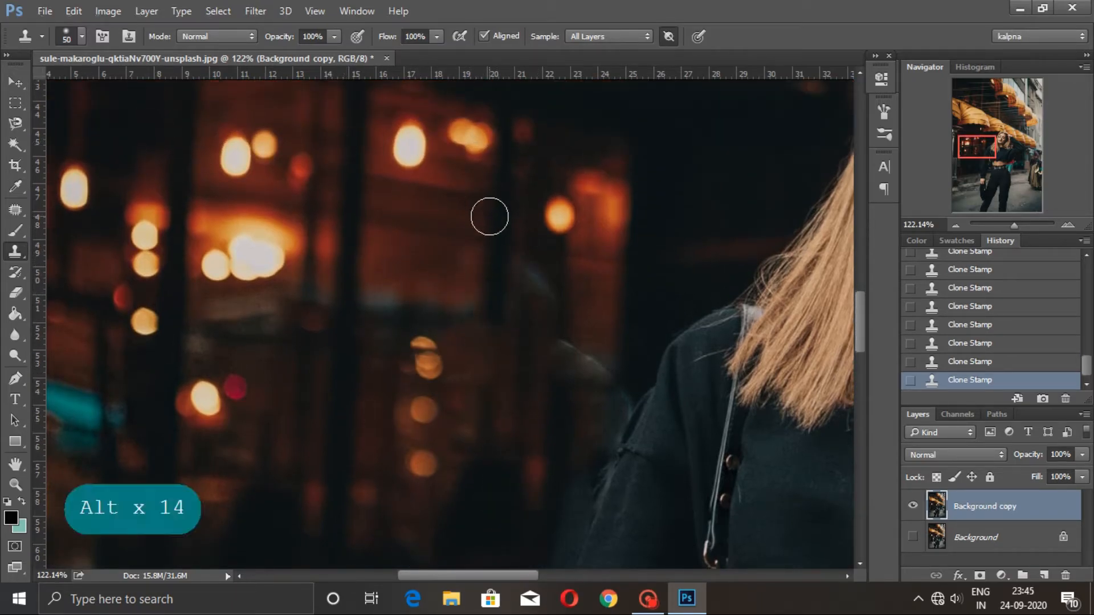
key("]")
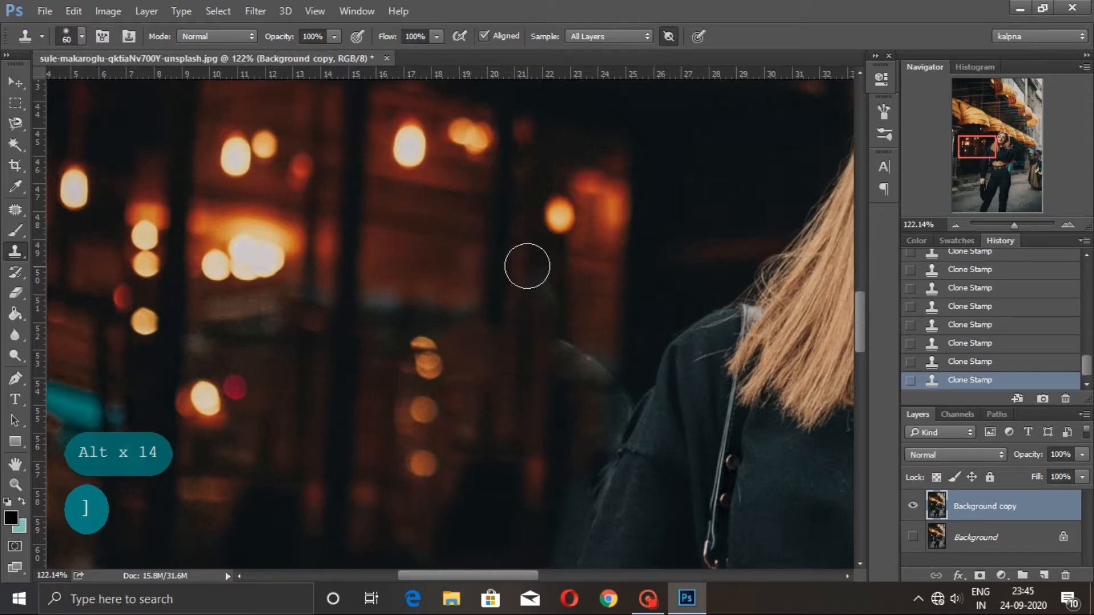
left_click_drag(524, 276, 518, 351)
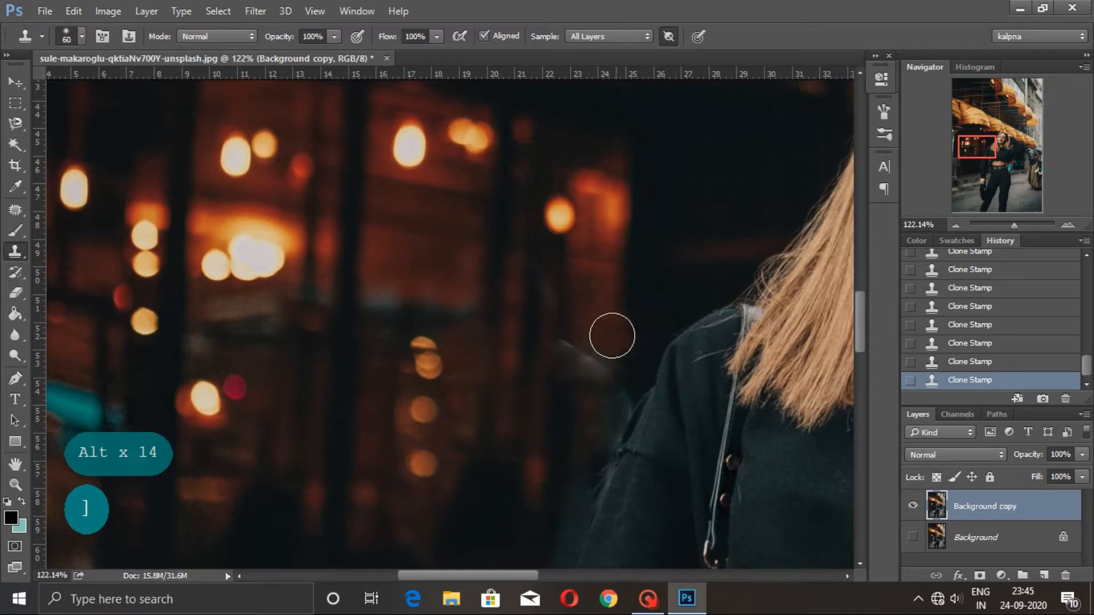
Clone a blurred light below the existing orange one and cover the pale shoulder outline beside the woman's sleeve
key("space")
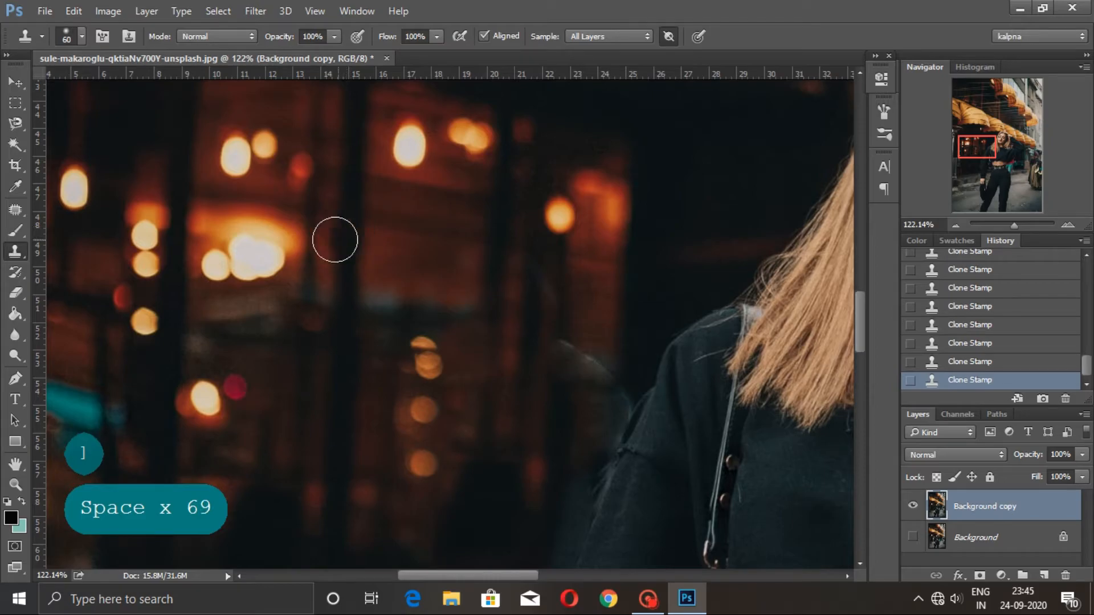
mouse_move(572, 307)
left_mouse_down()
mouse_move(547, 293)
mouse_move(567, 244)
mouse_move(562, 320)
mouse_move(586, 276)
mouse_move(590, 284)
left_mouse_up()
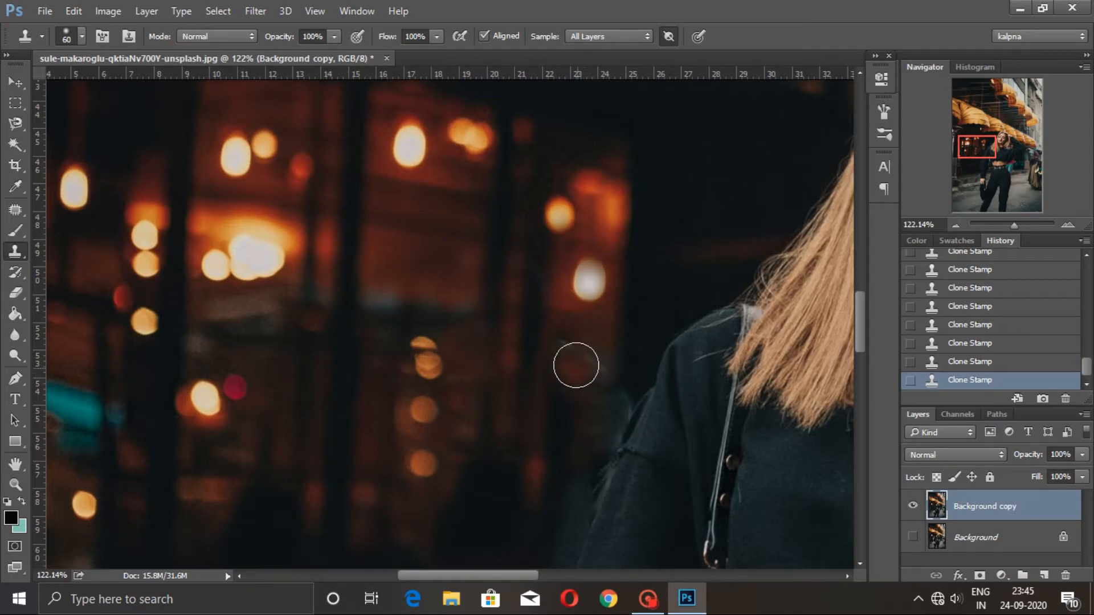
left_click_drag(568, 350, 587, 360)
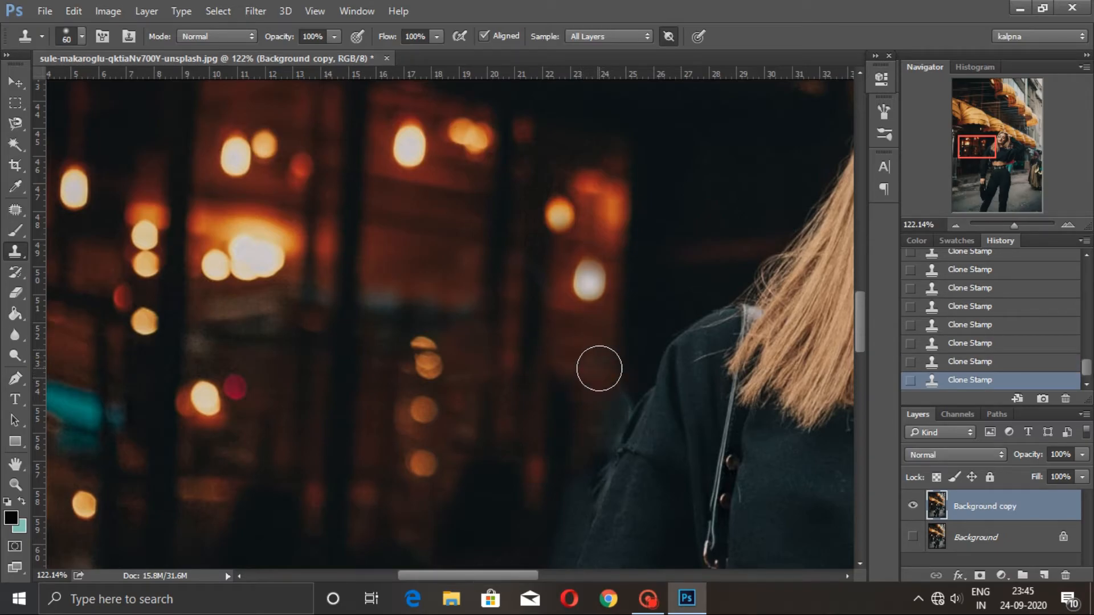
key("space")
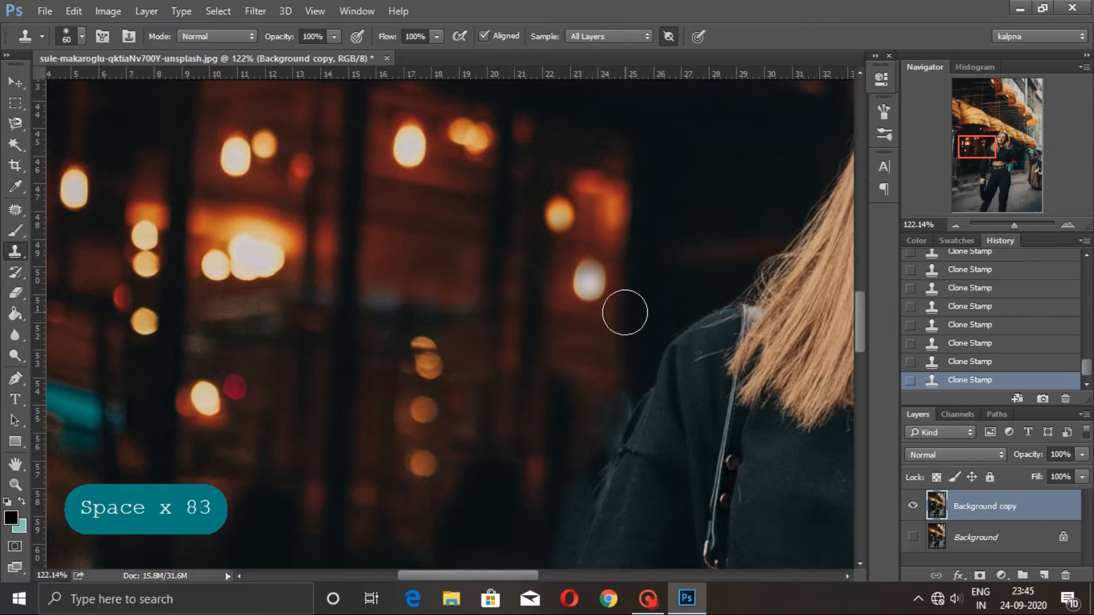
Clone dark background over the ghost edge beside the woman's upper sleeve, below the cloned white light, at brush size 60
key("alt")
left_click(626, 331, "alt")
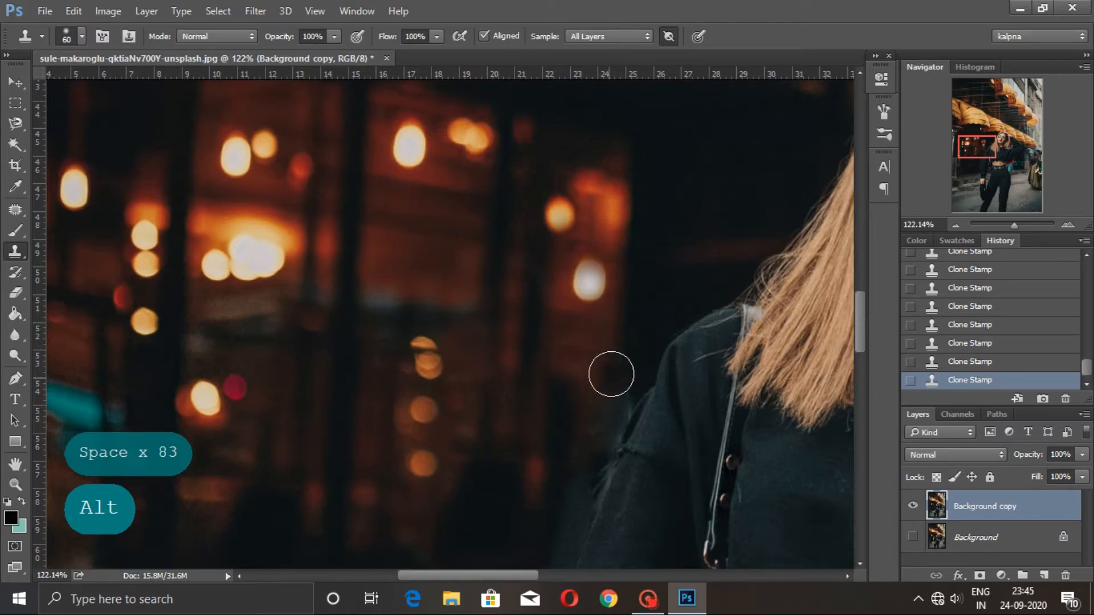
left_click(617, 379)
left_click(618, 396)
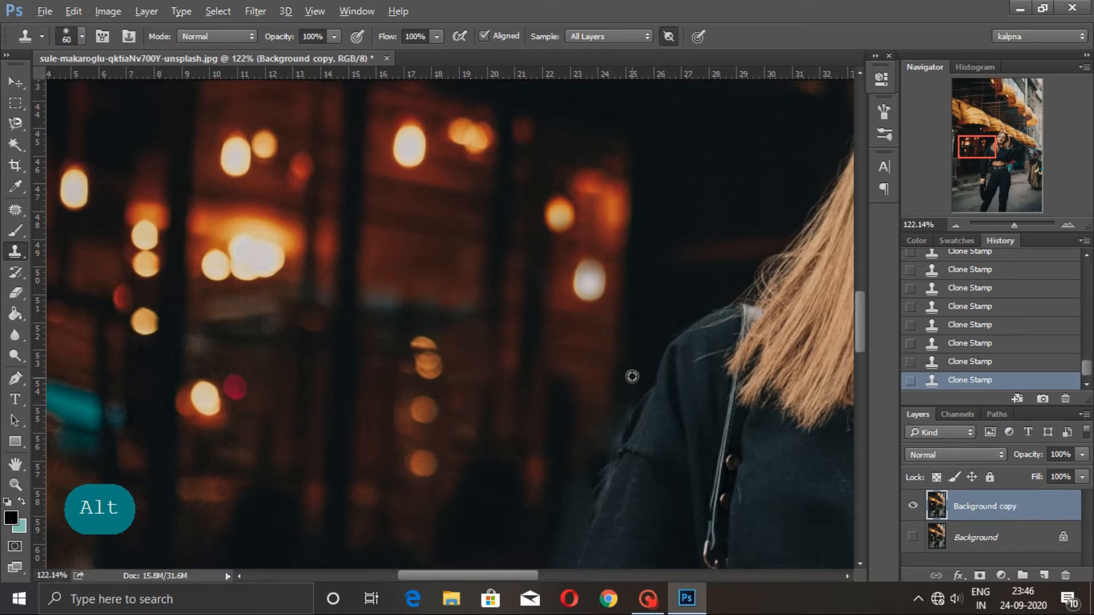
left_click(626, 353, "alt")
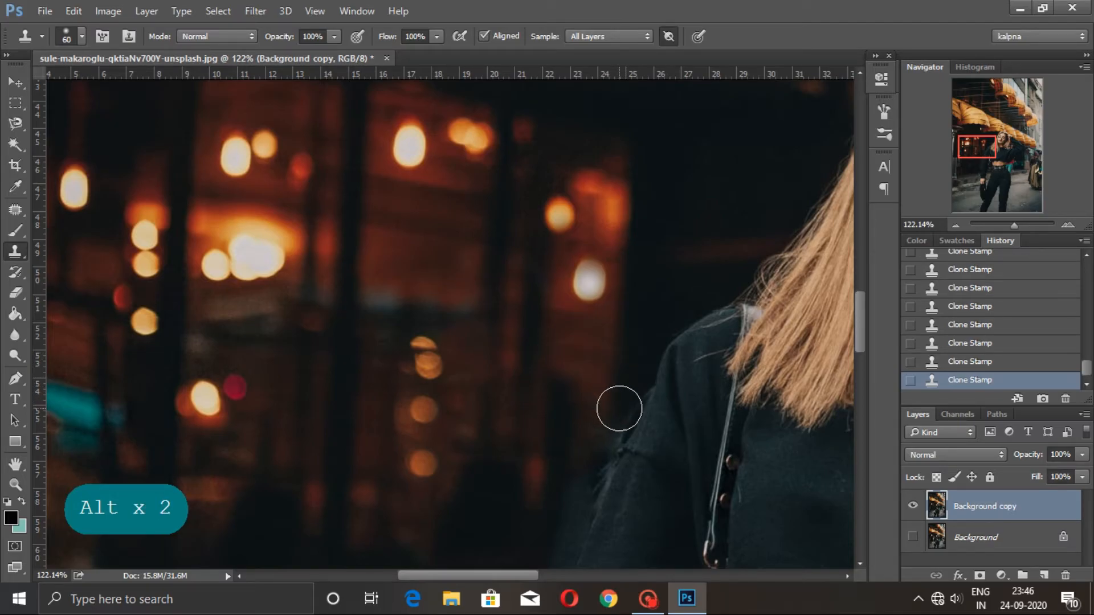
key("alt")
key("space")
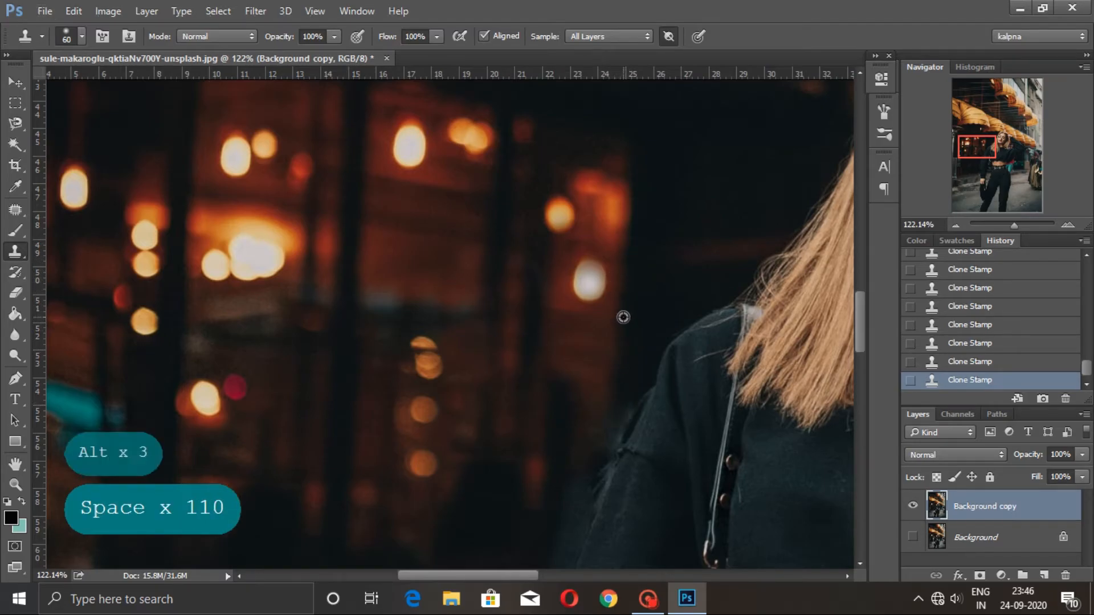
left_click(623, 317, "alt")
left_click(608, 425)
Extend the reddish-brown panel and the dark window post downward over the residue beside the woman's sleeve by cloning
left_click(580, 376, "alt")
left_click_drag(580, 393, 569, 483)
left_click(566, 357, "alt")
mouse_move(562, 399)
left_mouse_down()
mouse_move(562, 445)
mouse_move(586, 468)
left_mouse_up()
left_click(339, 331, "alt")
left_click(339, 356, "alt")
left_click_drag(521, 380, 532, 502)
scroll(614, 481, "down", 7)
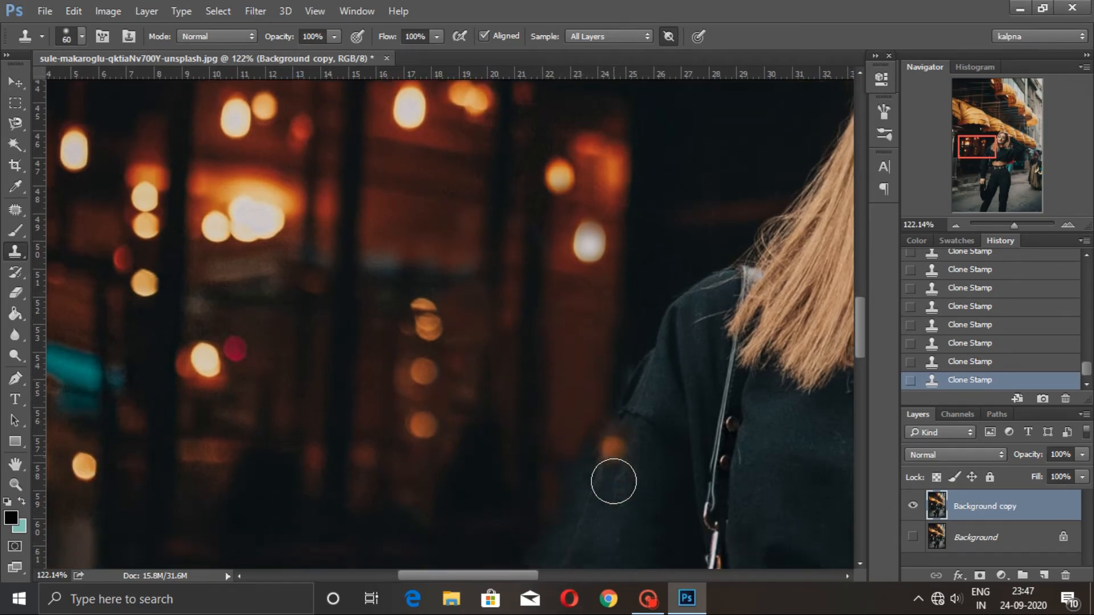
Clone dark background over the orange spot in the dark area below the café lights
left_click(573, 274, "alt")
scroll(511, 383, "down", 5)
left_click(503, 283, "alt")
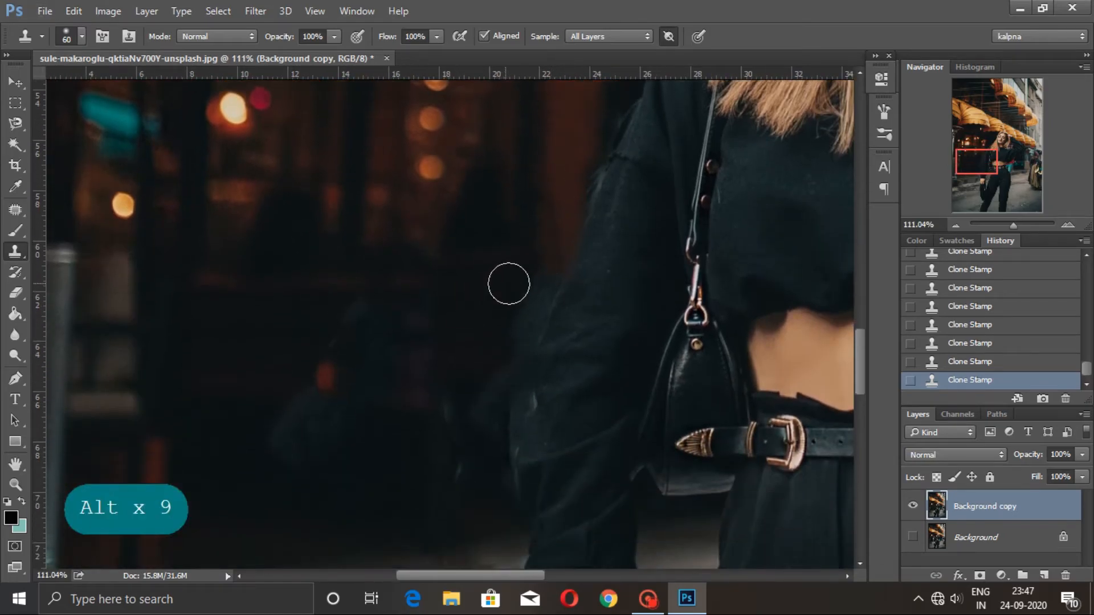
left_click(276, 440, "alt")
left_click(364, 330, "alt")
left_click_drag(323, 376, 355, 347)
Clone dark background over the grey patches left around the man's hand and cap
left_click(264, 346, "alt")
left_click(356, 312)
left_click(300, 403, "alt")
left_click(340, 432)
left_click(375, 339, "alt")
left_click(339, 408, "alt")
left_click(447, 429)
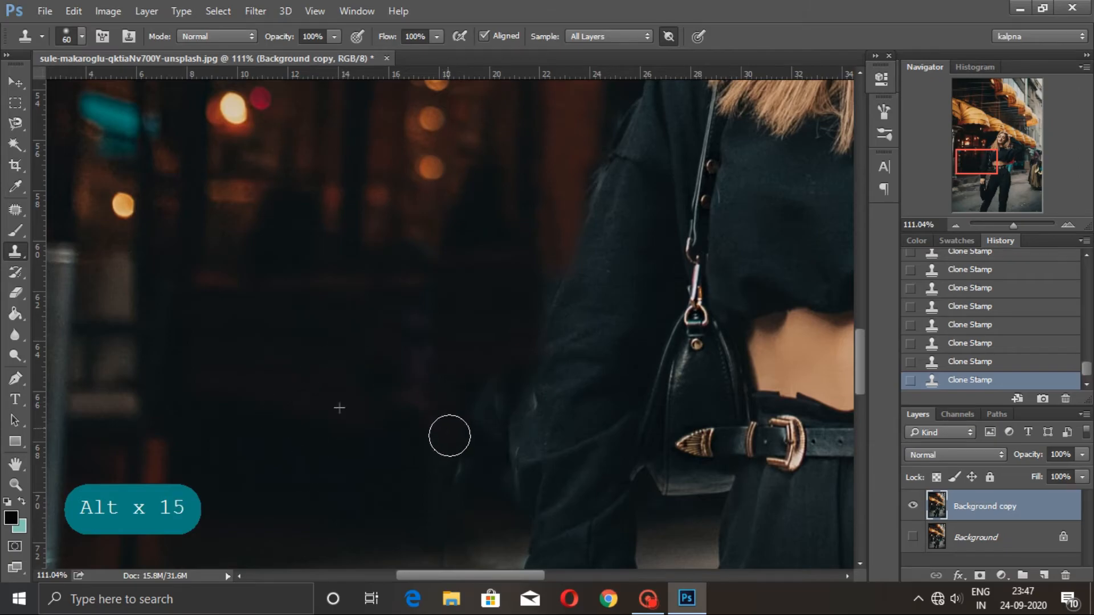
Clone dark background over the faint traces of the man beside the woman's elbow
scroll(448, 429, "down", 3)
left_click(337, 391, "alt")
left_click(486, 333)
left_click(293, 351, "alt")
left_click_drag(551, 198, 542, 223)
left_click(556, 160, "alt")
Clone dark background along the outer edge of the woman's forearm sleeve, down to where the pavement begins
left_click(223, 393, "alt")
mouse_move(529, 312)
left_mouse_down()
mouse_move(515, 354)
mouse_move(515, 416)
left_mouse_up()
left_click(237, 425, "alt")
left_click(519, 432)
left_click(225, 494, "alt")
mouse_move(520, 454)
left_mouse_down()
mouse_move(508, 486)
mouse_move(450, 513)
mouse_move(452, 494)
left_mouse_up()
left_click(231, 497, "alt")
Clone the pavement edge and low wall over the smudges beside the woman's cuff
left_click(374, 521, "alt")
left_click(435, 512)
left_click(378, 518, "alt")
left_click(397, 501, "alt")
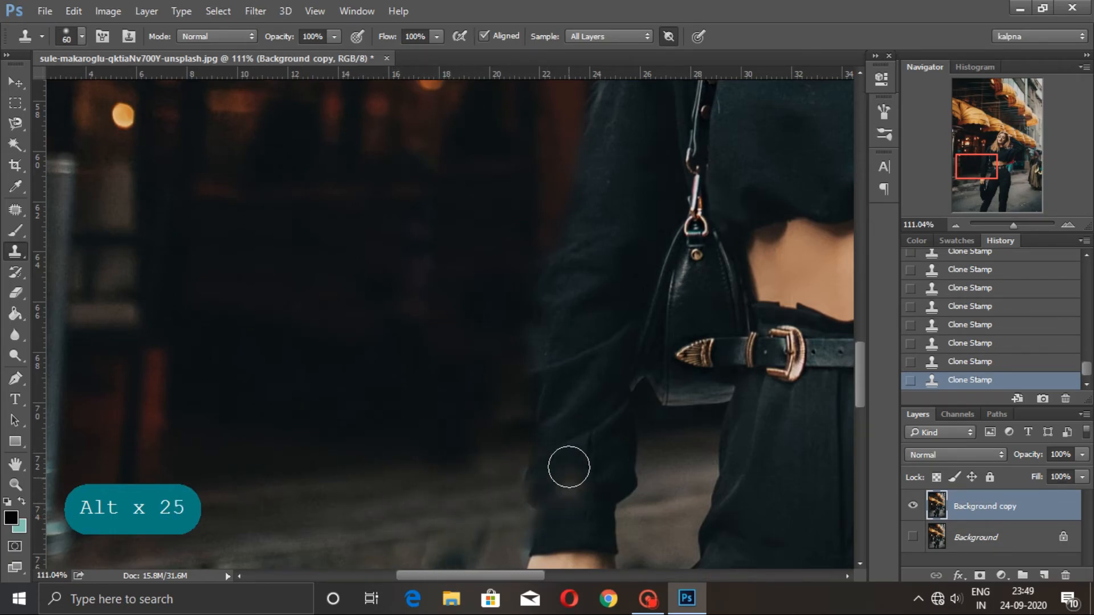
scroll(547, 507, "down", 2)
left_click(356, 473, "alt")
left_click_drag(436, 458, 449, 488)
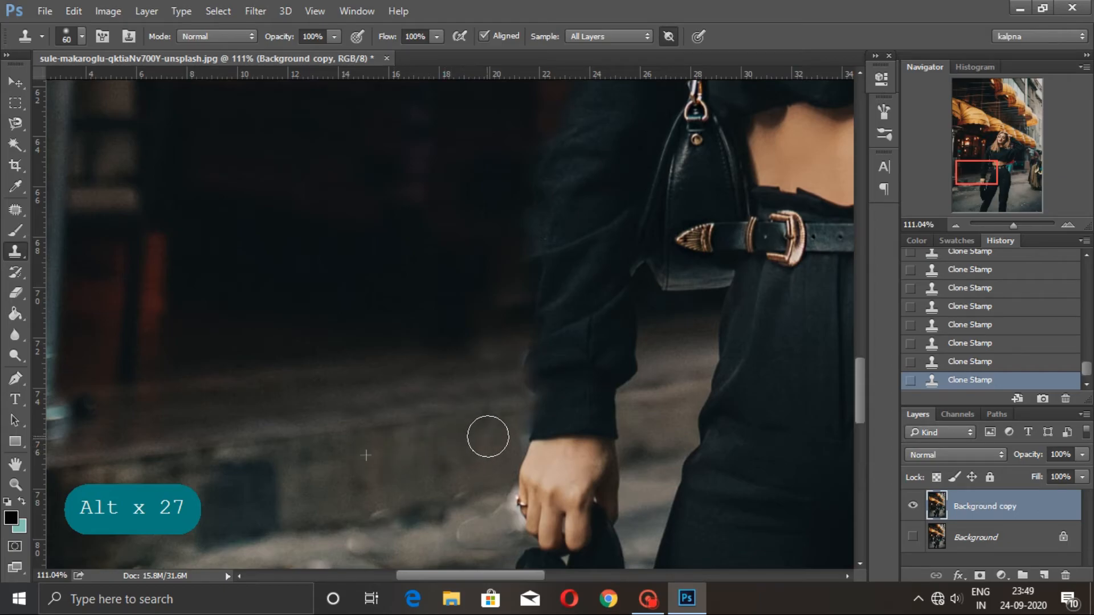
left_click(351, 465, "alt")
left_click(519, 447)
Clone street texture over the white remnant beside the woman's ring finger
left_click(304, 532, "alt")
left_click(385, 519)
left_click(501, 491)
left_click(513, 491)
left_click(516, 494)
key("alt")
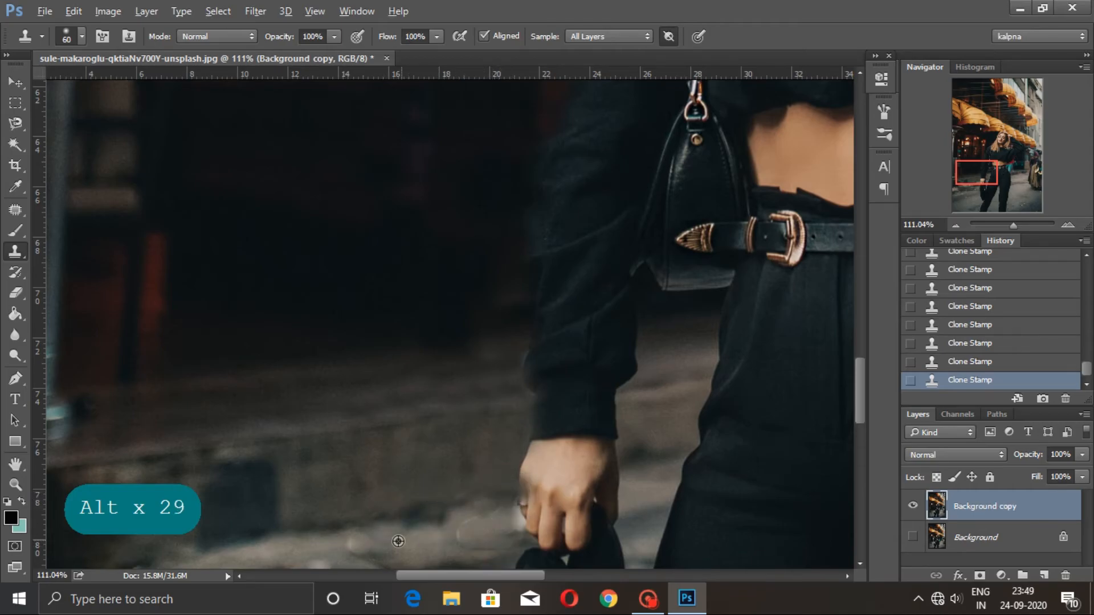
Clone street texture over the faint curved outline on the ground next to the woman's hand
scroll(392, 488, "down", 1)
left_click(351, 505, "alt")
left_click(479, 500)
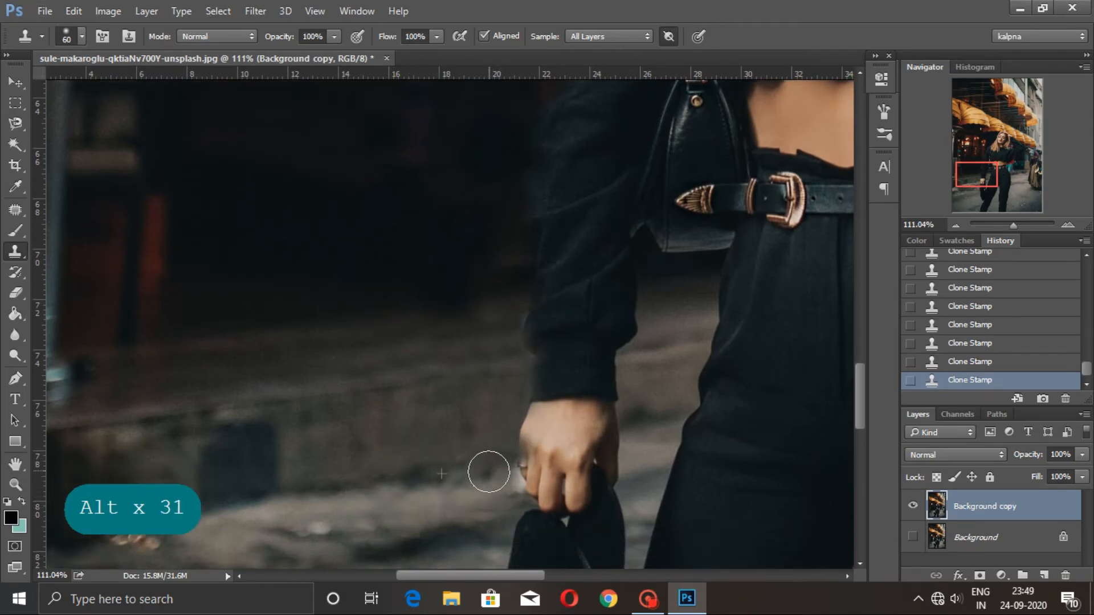
left_click(400, 511, "alt")
scroll(519, 507, "down", 3)
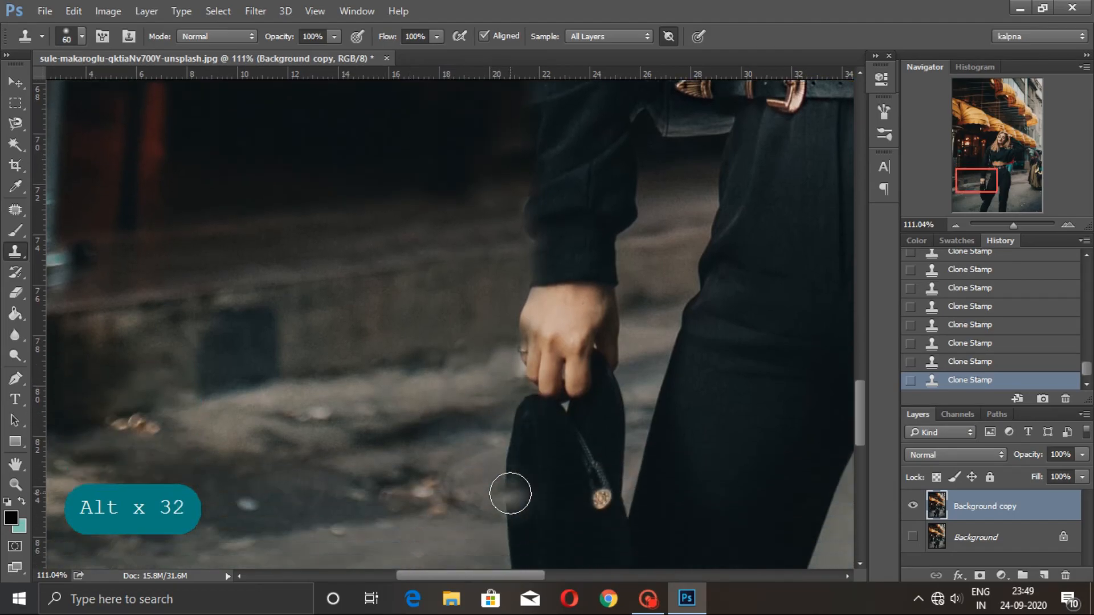
scroll(570, 285, "up", 3)
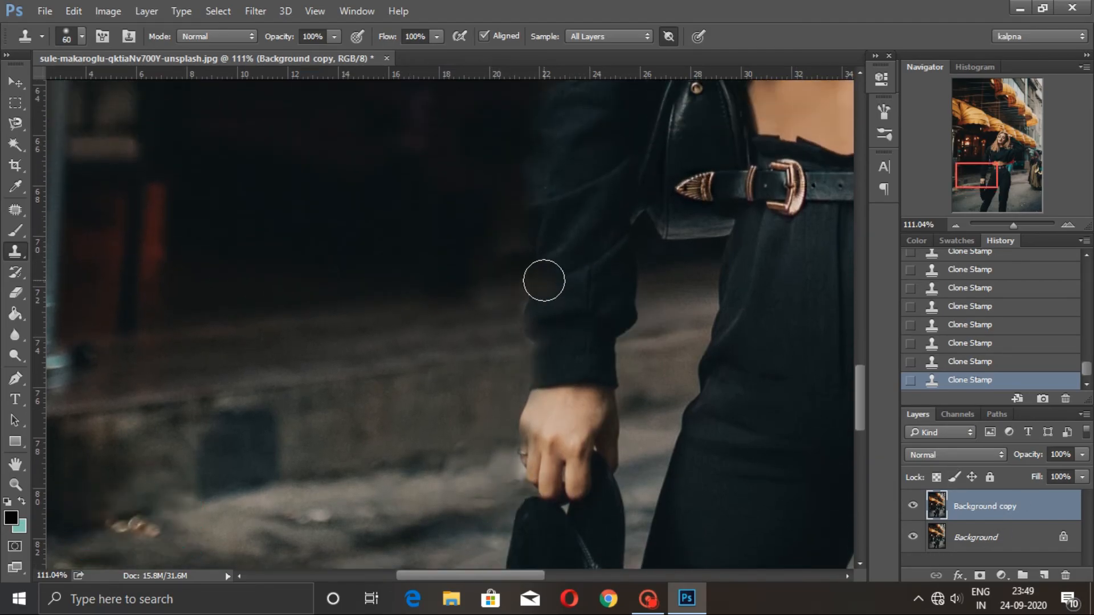
Restore the woman's sleeve edge with the History Brush, undo the excess stroke, and clean the edge with the Clone Stamp at size 30
left_click(15, 231)
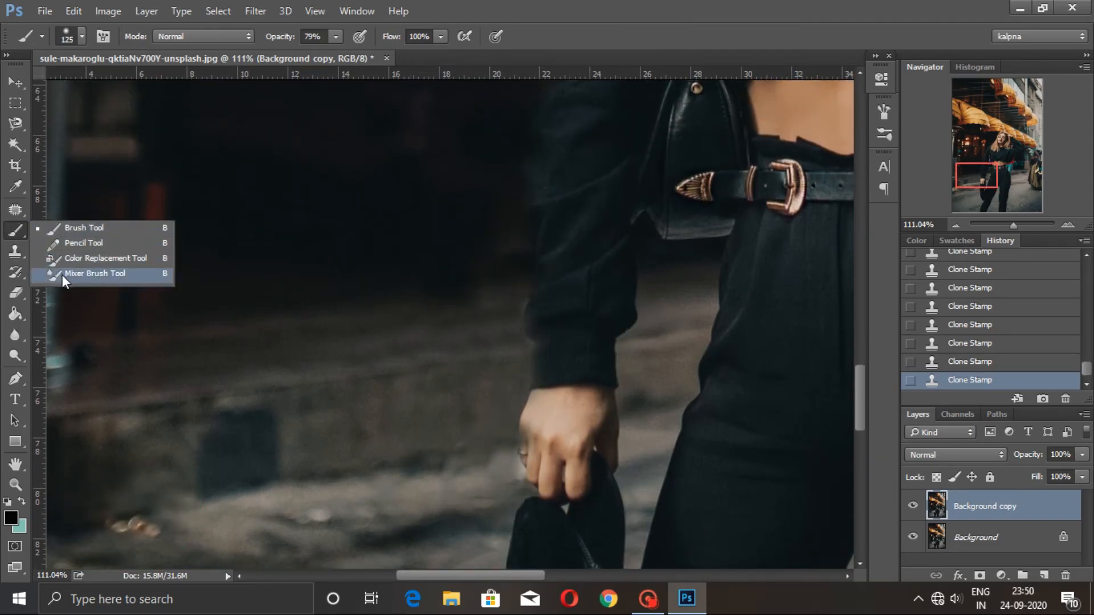
left_click(11, 231)
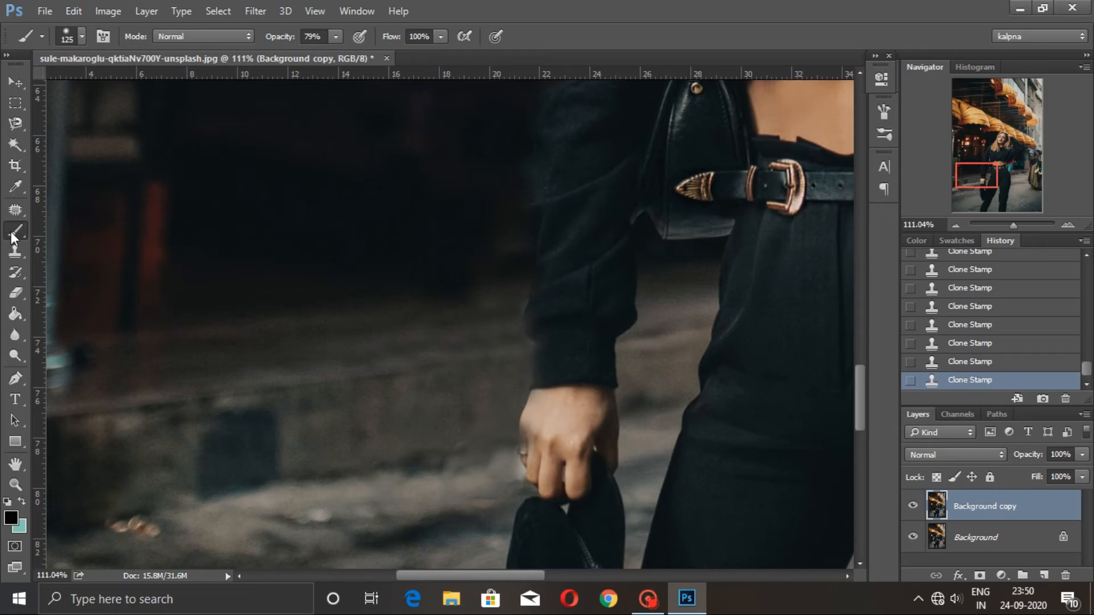
left_click(21, 271)
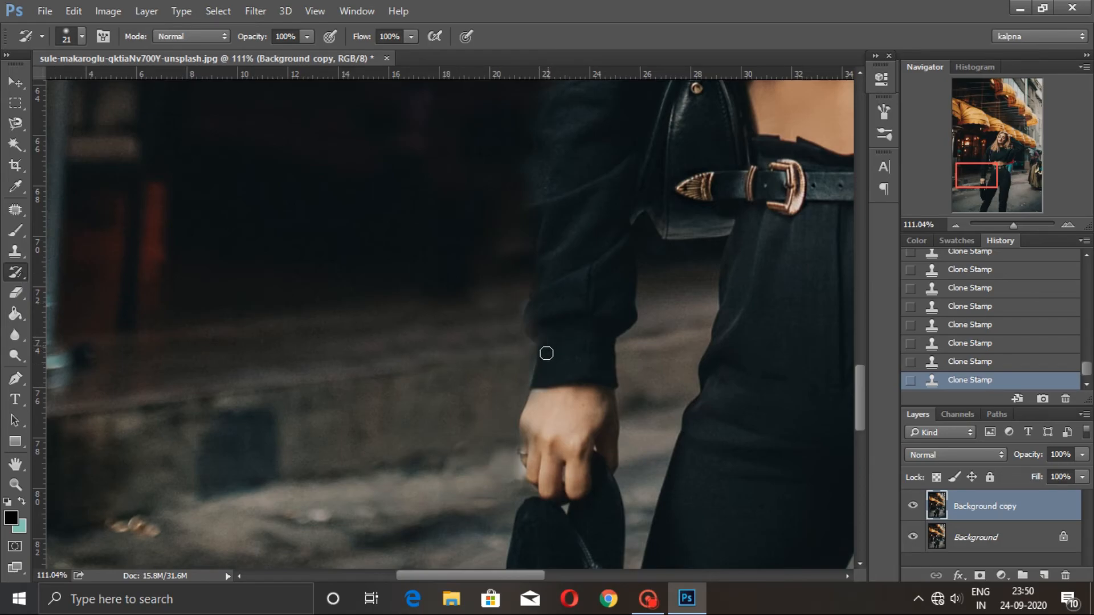
left_click(1066, 225)
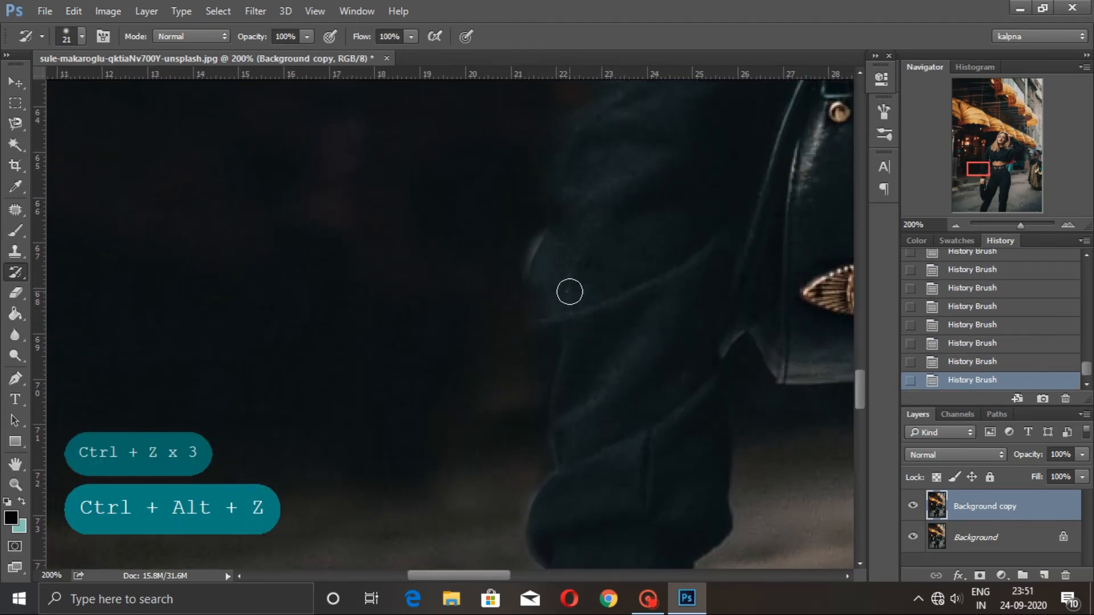
key("ctrl+alt+z")
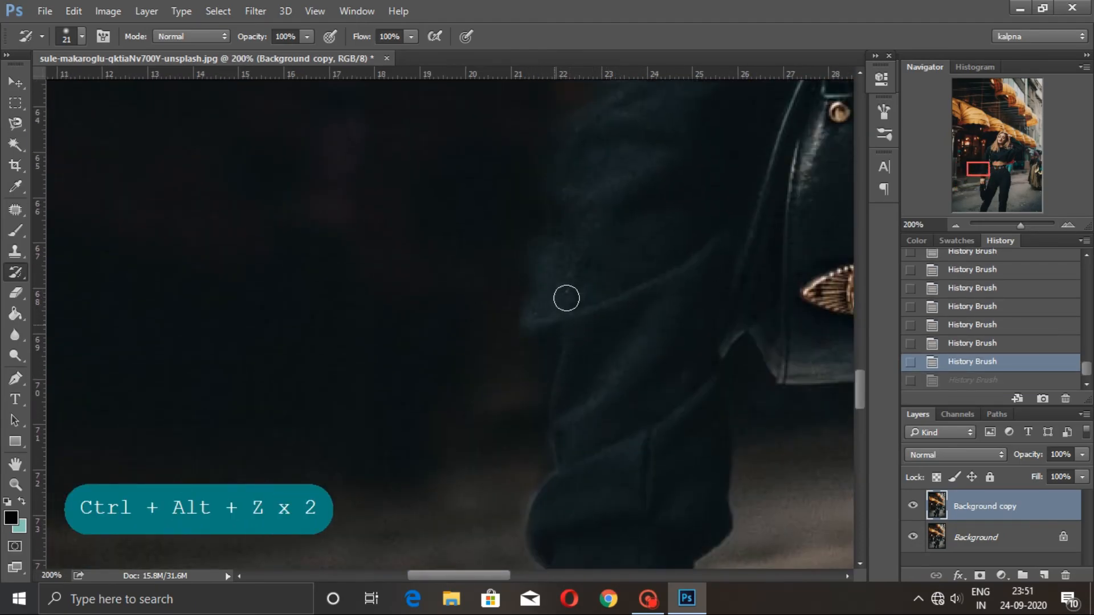
left_click(564, 327)
scroll(564, 316, "up", 6)
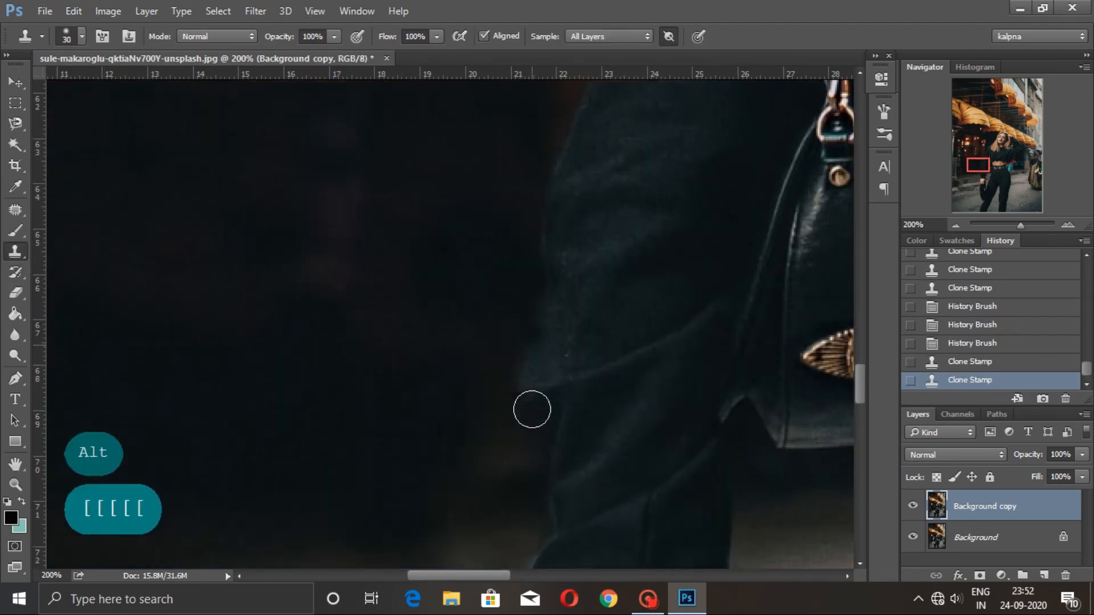
Zoom out to 33.33% and toggle the Background copy layer's visibility to compare the retouched photo with the original
left_click(956, 225)
left_click(956, 225)
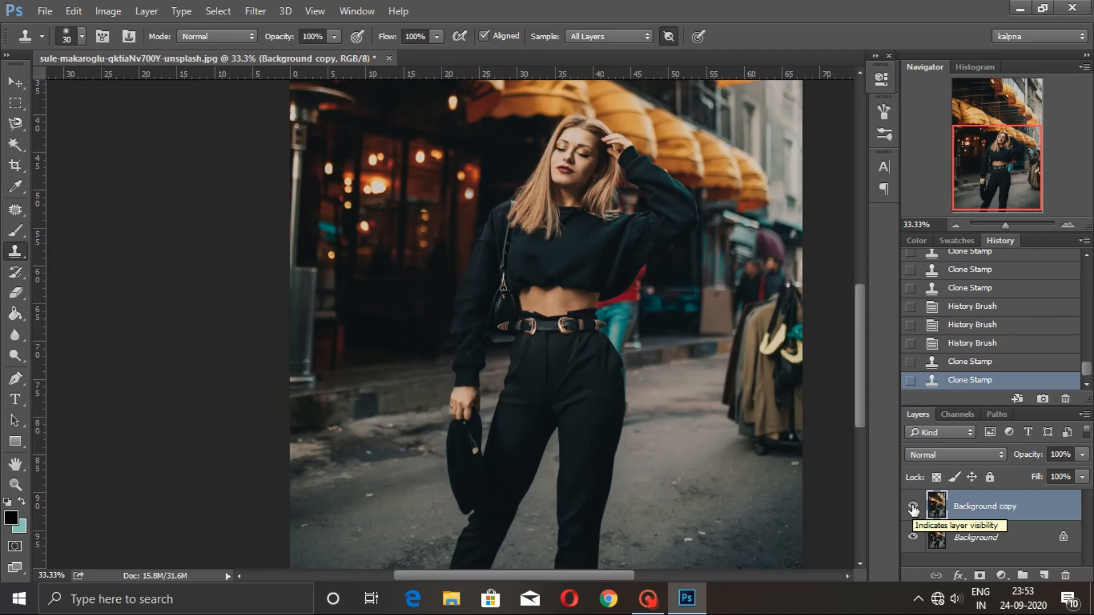
left_click(914, 507)
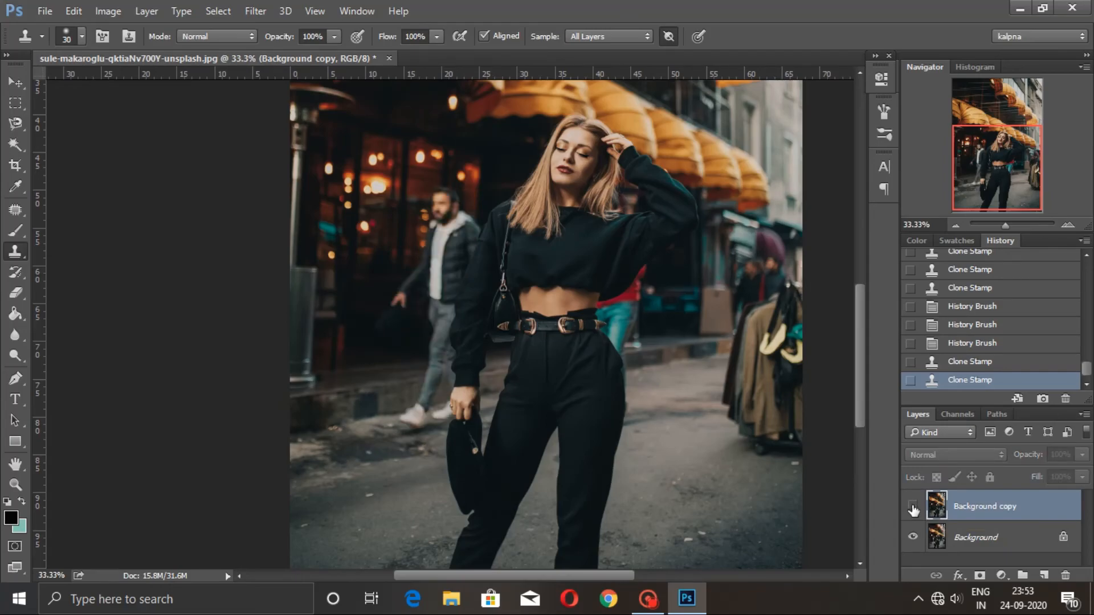
left_click(913, 507)
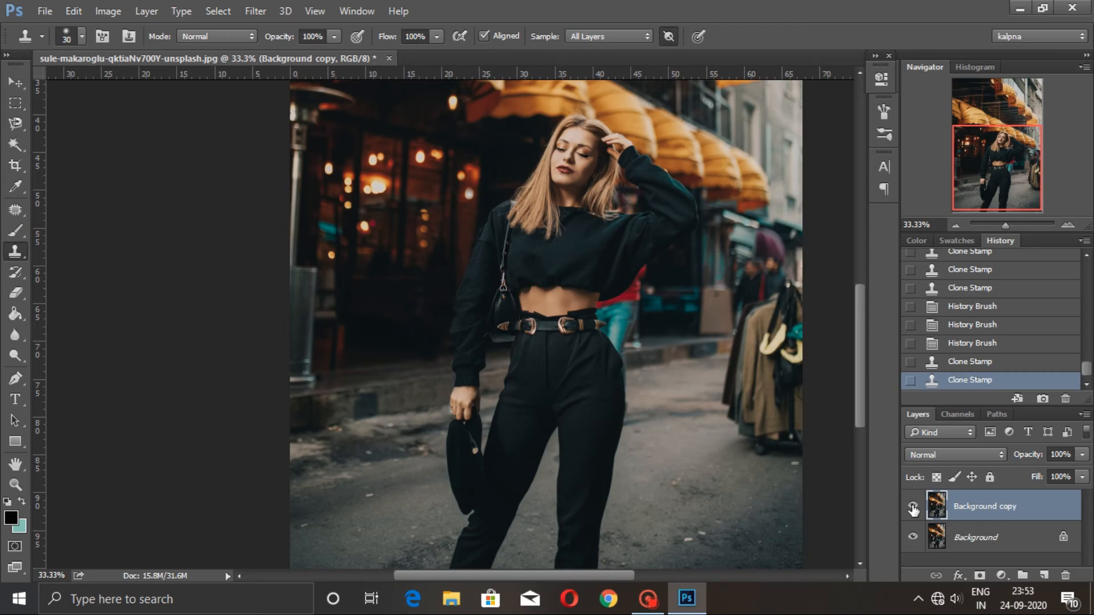
left_click(914, 507)
left_click(913, 507)
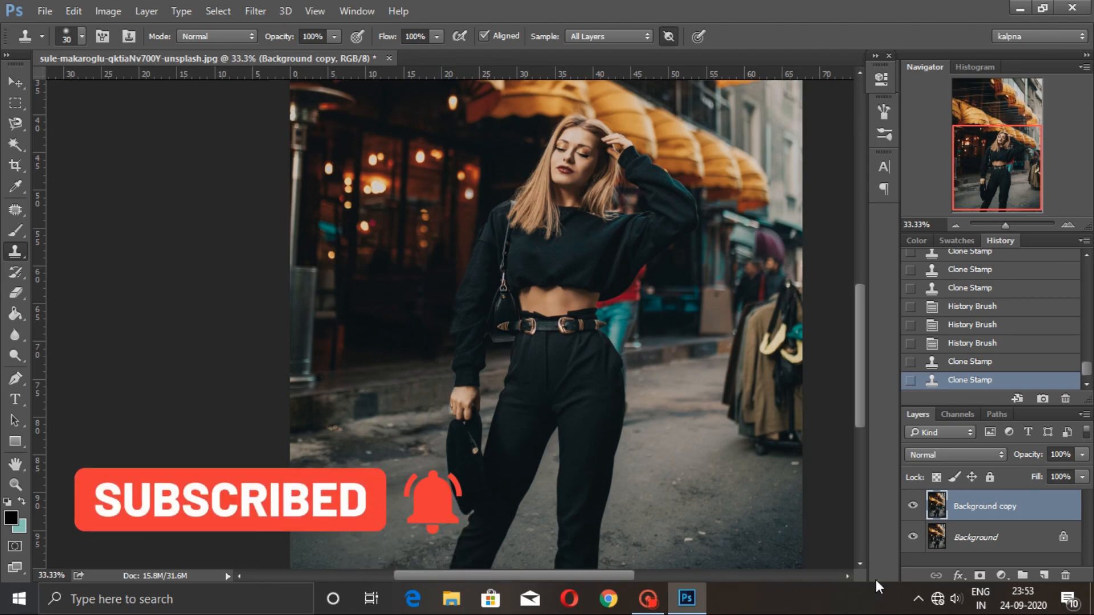
mouse_move(650, 597)
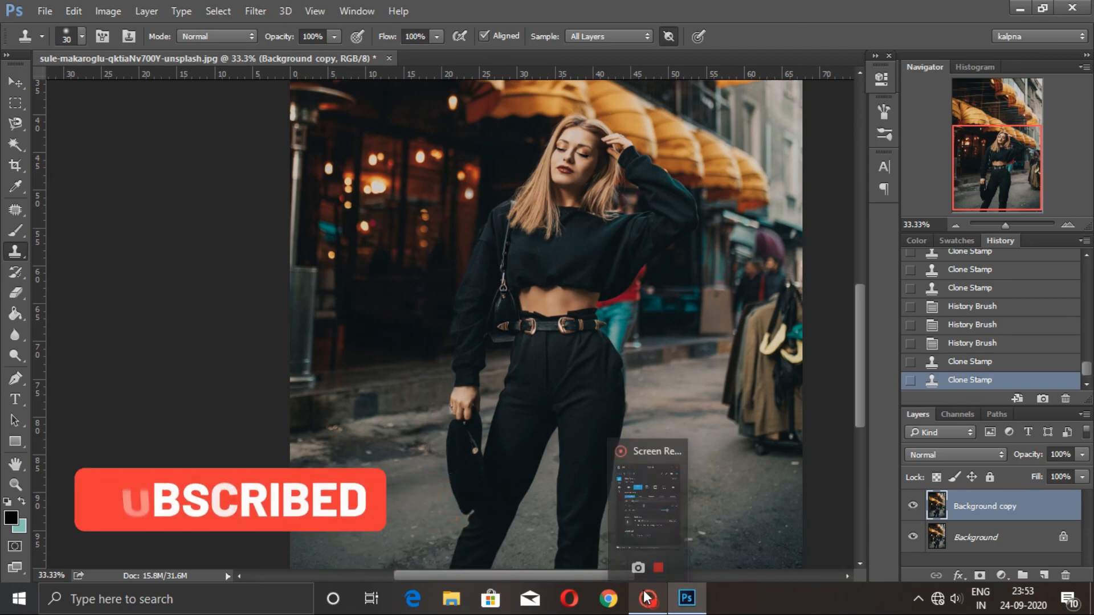
left_click(659, 565)
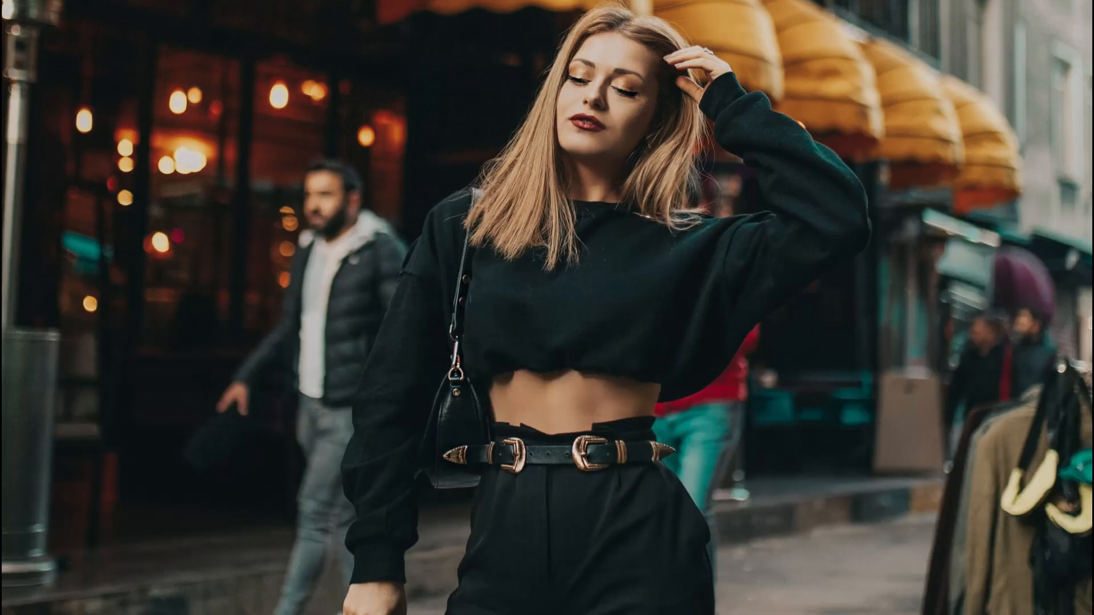